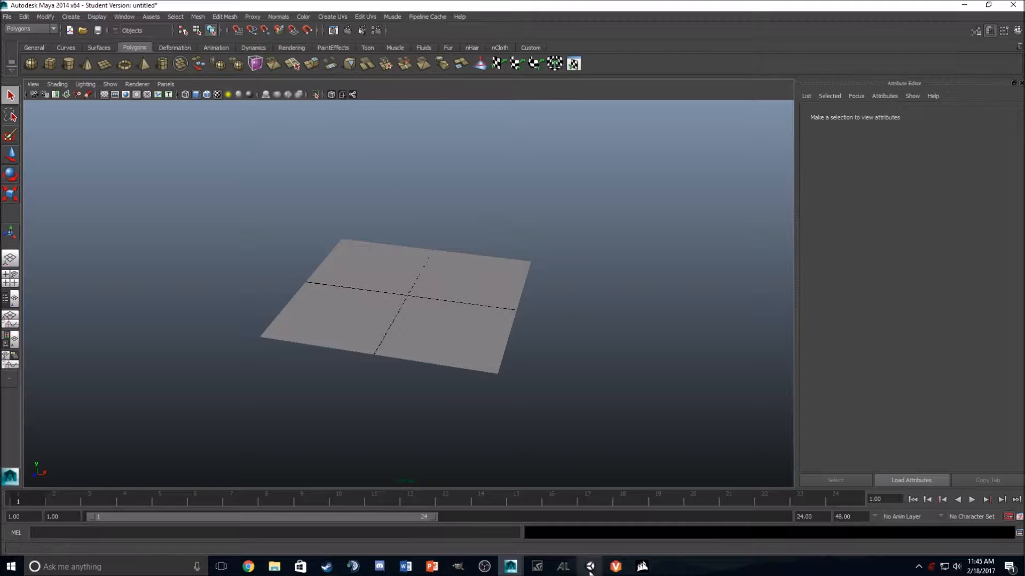
Step: Switch to Unity and add a 3D cube above the grass plane
{"action": "left_click_drag", "start_coordinate": [370, 160], "coordinate": [390, 198], "text": "alt"}
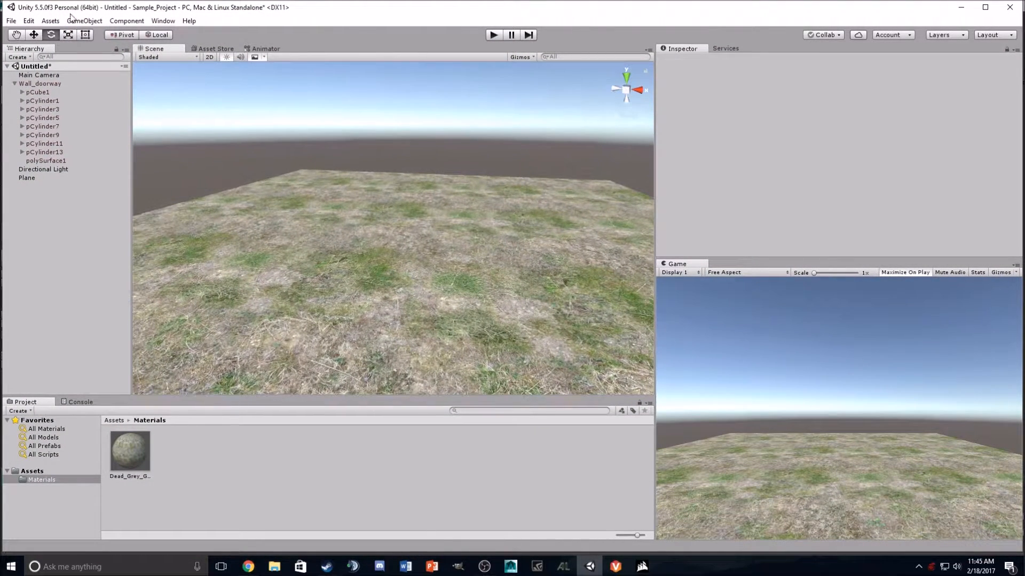
{"action": "left_click", "coordinate": [51, 21]}
{"action": "mouse_move", "coordinate": [84, 21]}
{"action": "mouse_move", "coordinate": [90, 58]}
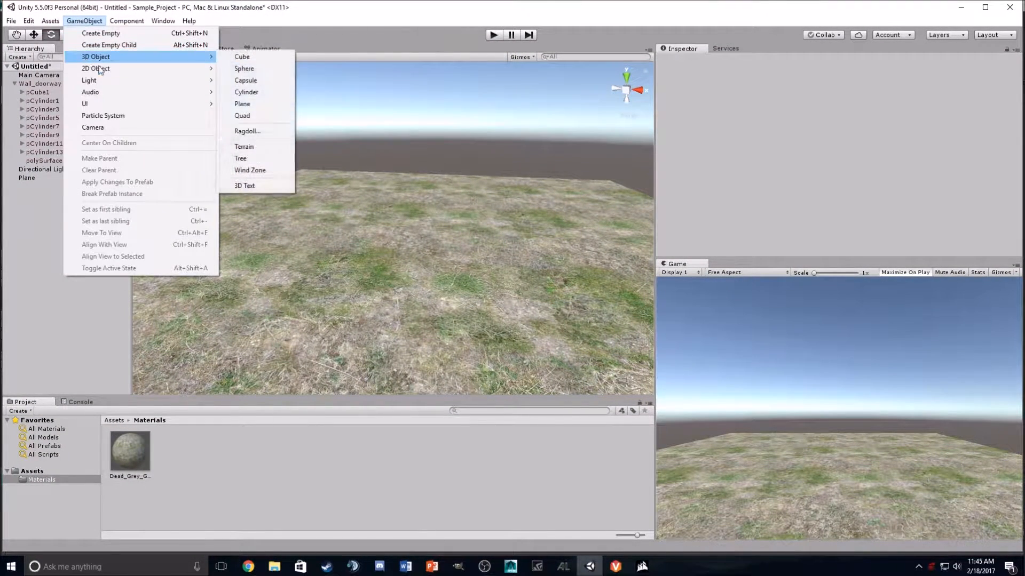
{"action": "left_click", "coordinate": [239, 58]}
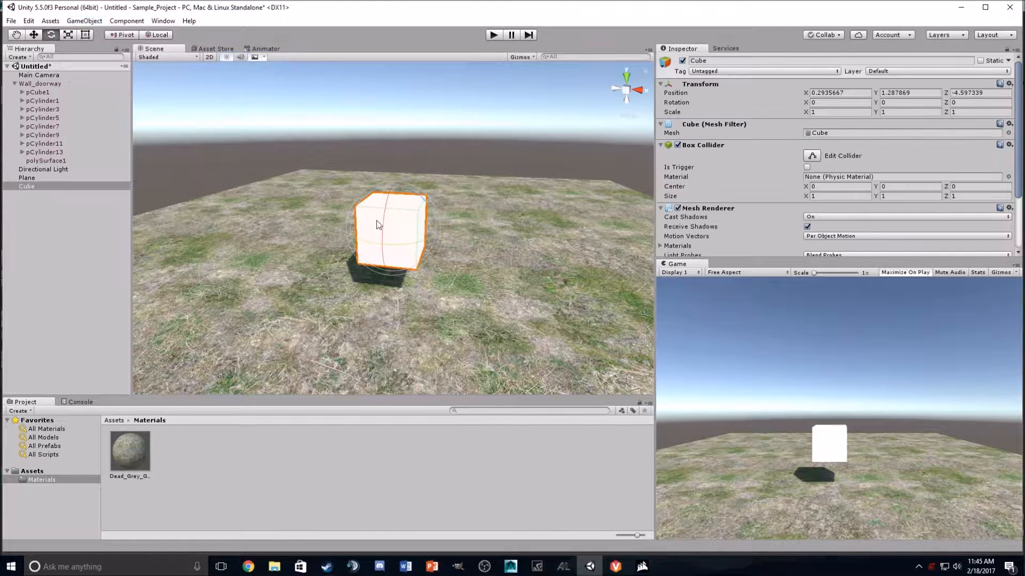
Step: Duplicate the cube, move the copy sideways along the X axis, and delete the cubes from the scene
{"action": "left_click", "coordinate": [33, 35]}
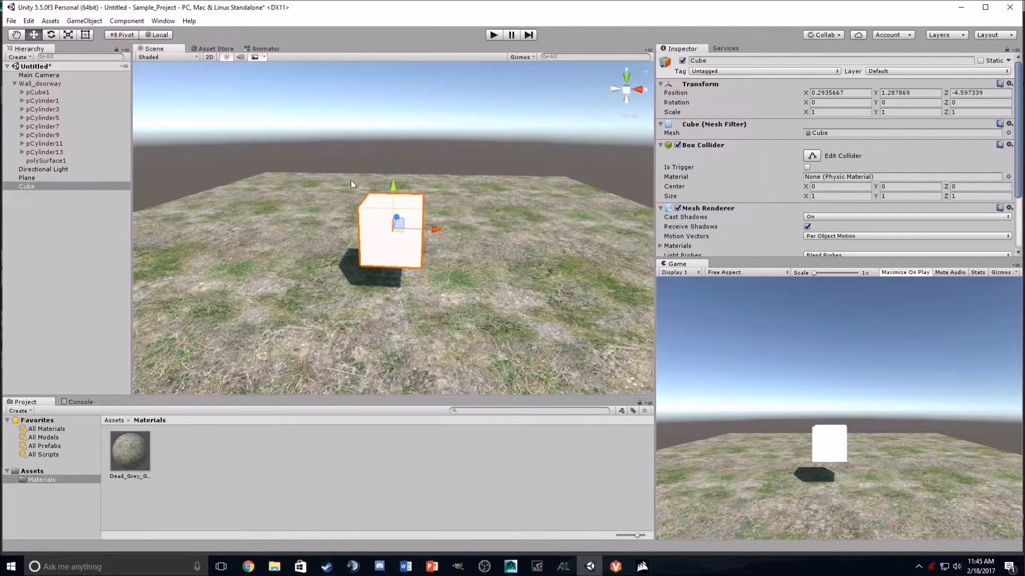
{"action": "key", "text": "ctrl+d"}
{"action": "left_click_drag", "start_coordinate": [436, 230], "coordinate": [489, 228]}
{"action": "key", "text": "Delete"}
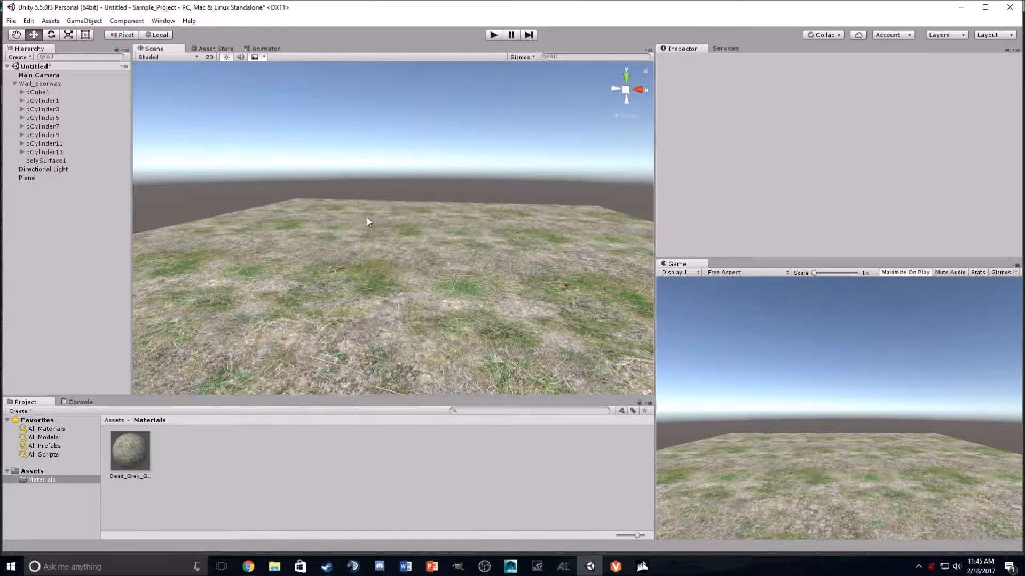
Step: Return to Maya and display the four-view layout with the front view's grid zoomed out
{"action": "left_click", "coordinate": [964, 7]}
{"action": "scroll", "coordinate": [417, 259], "scroll_direction": "up", "scroll_amount": 5}
{"action": "scroll", "coordinate": [418, 260], "scroll_direction": "down", "scroll_amount": 3}
{"action": "key", "text": "space"}
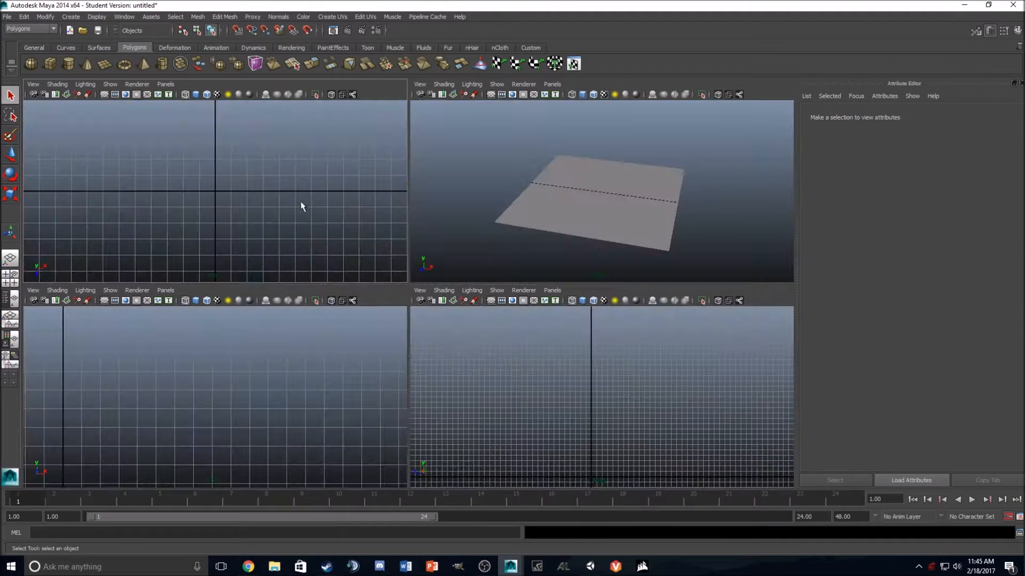
{"action": "left_click_drag", "start_coordinate": [270, 357], "coordinate": [256, 357], "text": "alt"}
{"action": "middle_click_drag", "start_coordinate": [256, 356], "coordinate": [277, 353], "text": "alt"}
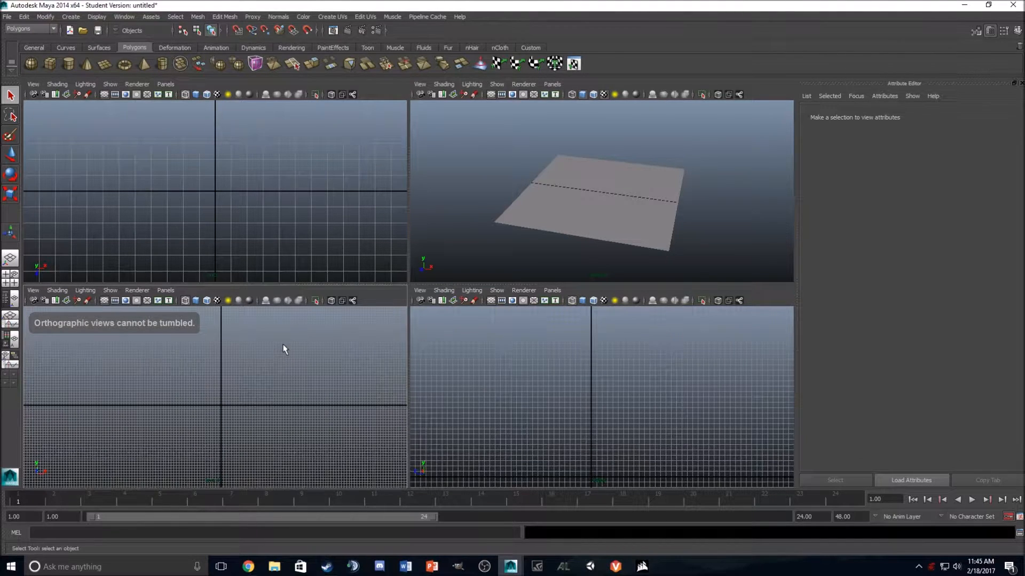
Step: Draw a grid-snapped polygon cube standing on the front view's horizontal axis as a wall 12 wide, 6.2 tall and 0.4 thick
{"action": "left_click", "coordinate": [49, 63]}
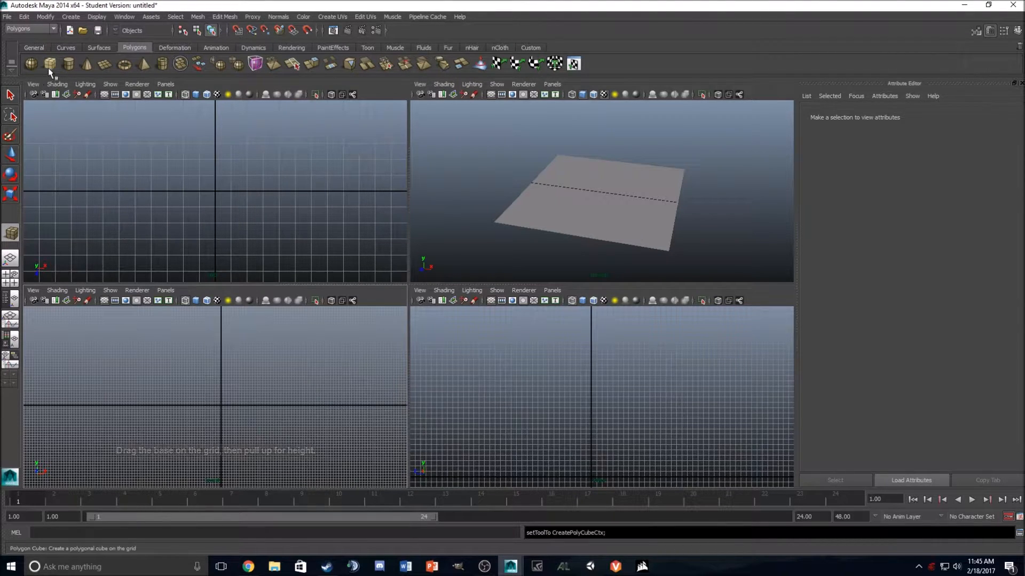
{"action": "scroll", "coordinate": [212, 406], "scroll_direction": "down", "scroll_amount": 1}
{"action": "scroll", "coordinate": [219, 380], "scroll_direction": "up", "scroll_amount": 3}
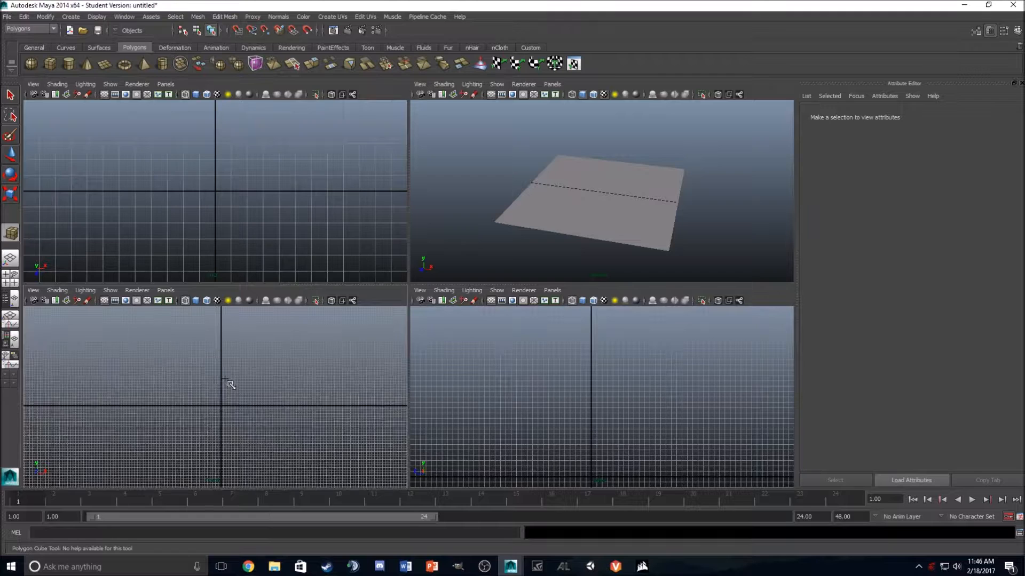
{"action": "scroll", "coordinate": [192, 347], "scroll_direction": "down", "scroll_amount": 3}
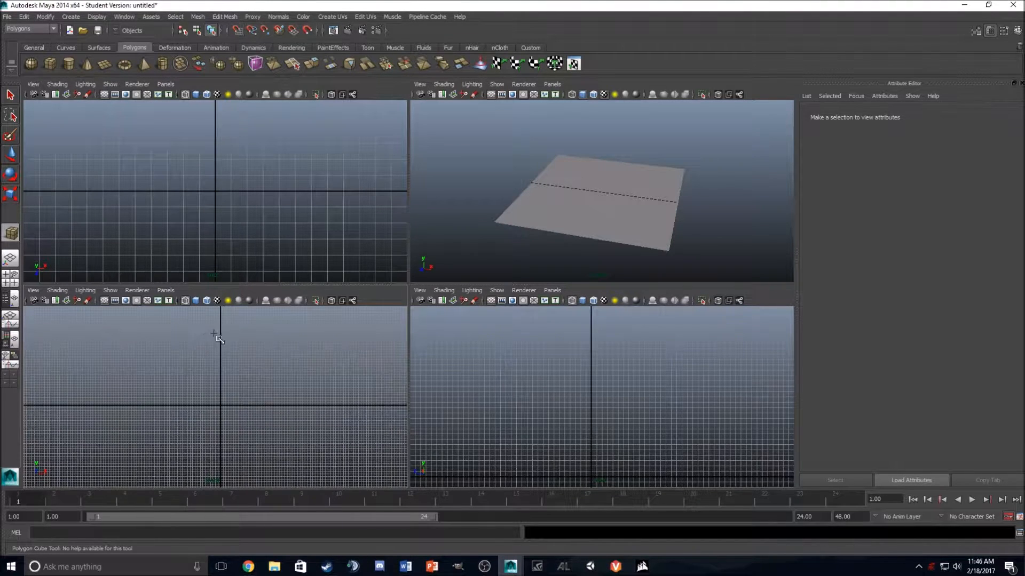
{"action": "left_click_drag", "start_coordinate": [147, 366], "coordinate": [265, 425]}
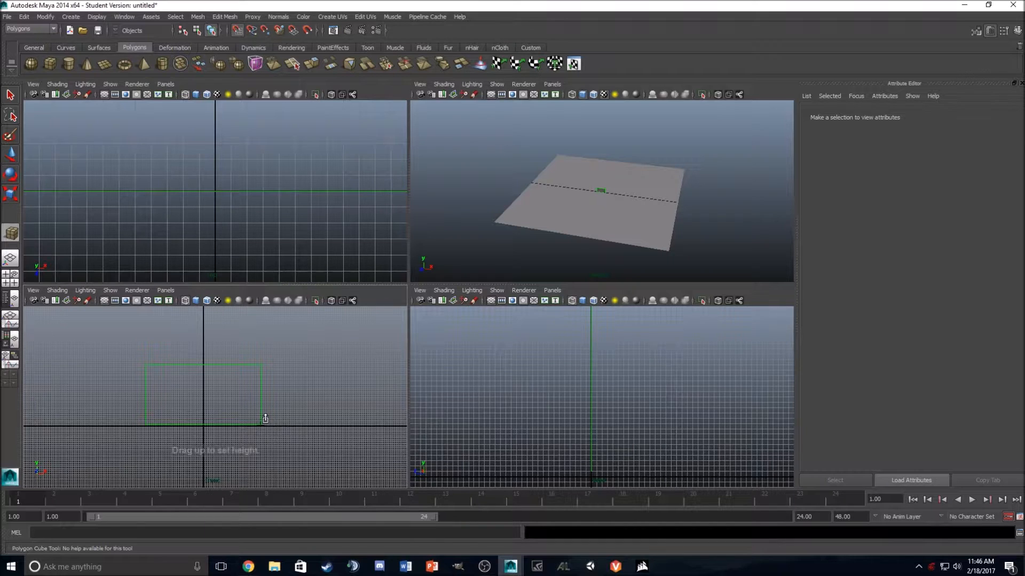
{"action": "key", "text": "x"}
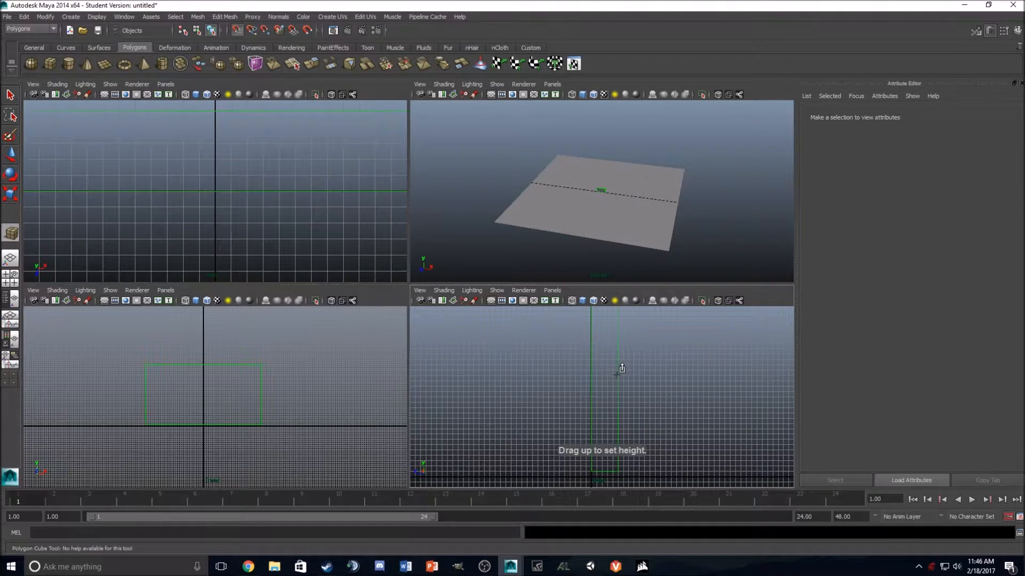
{"action": "left_click_drag", "start_coordinate": [599, 376], "coordinate": [604, 375]}
Step: Set the wall cube's subdivisions to 12 in width, 2 in height and 8 in depth
{"action": "scroll", "coordinate": [617, 177], "scroll_direction": "up", "scroll_amount": 10}
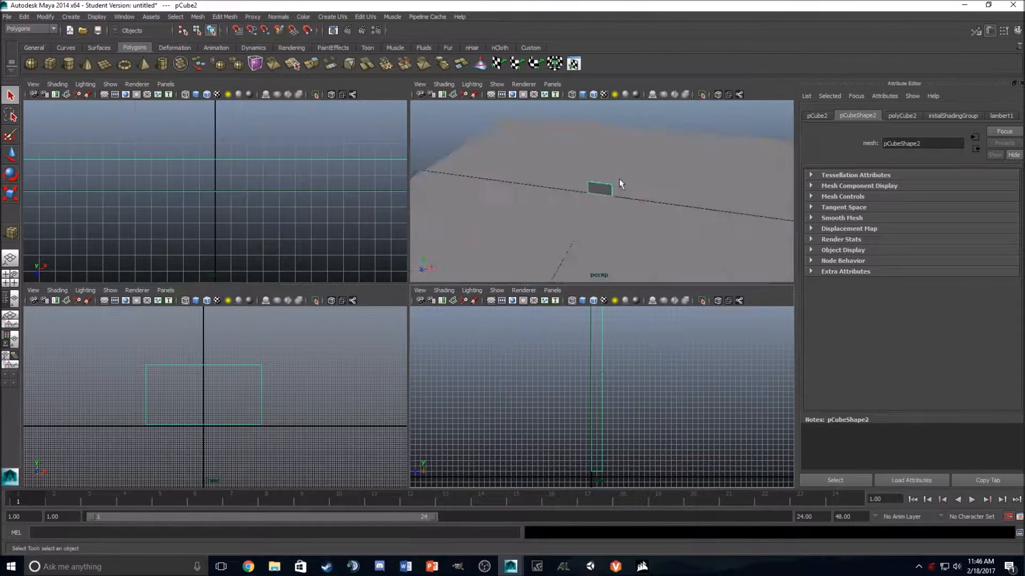
{"action": "key", "text": "space"}
{"action": "scroll", "coordinate": [488, 279], "scroll_direction": "up", "scroll_amount": 5}
{"action": "left_click_drag", "start_coordinate": [487, 279], "coordinate": [490, 255], "text": "alt"}
{"action": "left_click", "coordinate": [900, 115]}
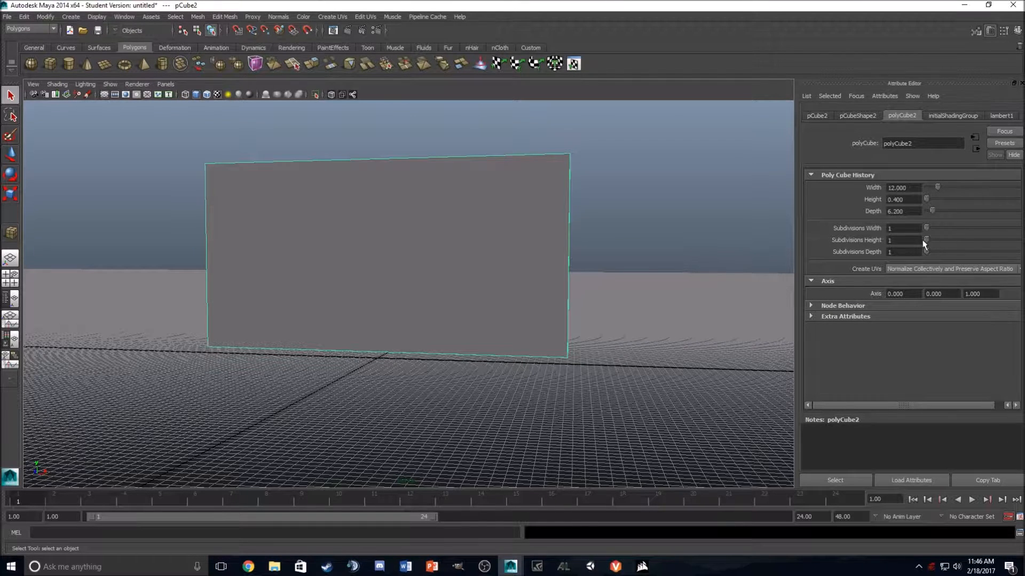
{"action": "left_click_drag", "start_coordinate": [927, 231], "coordinate": [947, 227]}
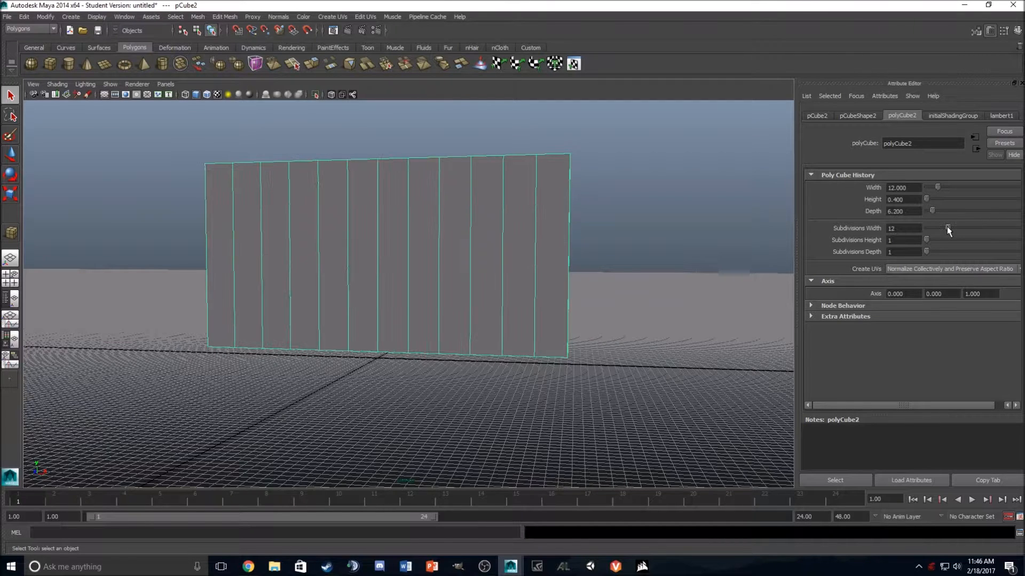
{"action": "left_click_drag", "start_coordinate": [927, 253], "coordinate": [940, 253]}
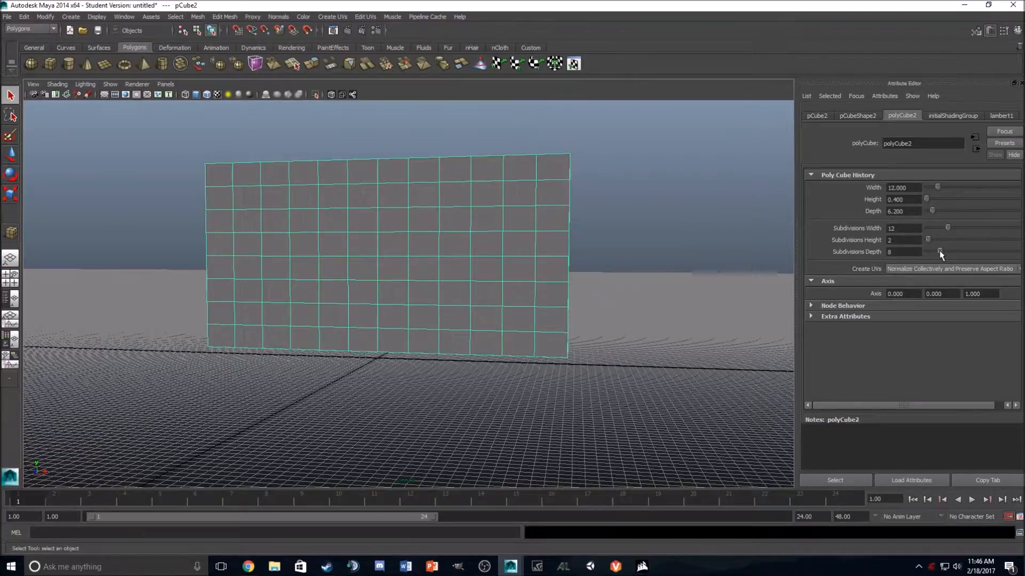
Step: Delete wall faces in the front view to open a doorway 2 columns by 5 rows and a window 4 columns by 3 rows
{"action": "left_click_drag", "start_coordinate": [623, 229], "coordinate": [836, 242], "text": "alt"}
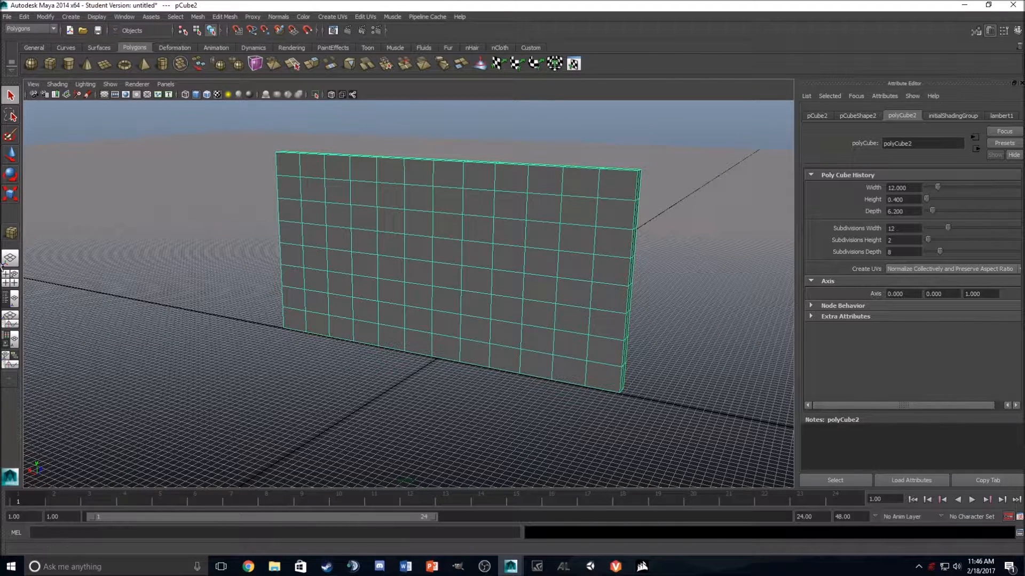
{"action": "left_click", "coordinate": [11, 278]}
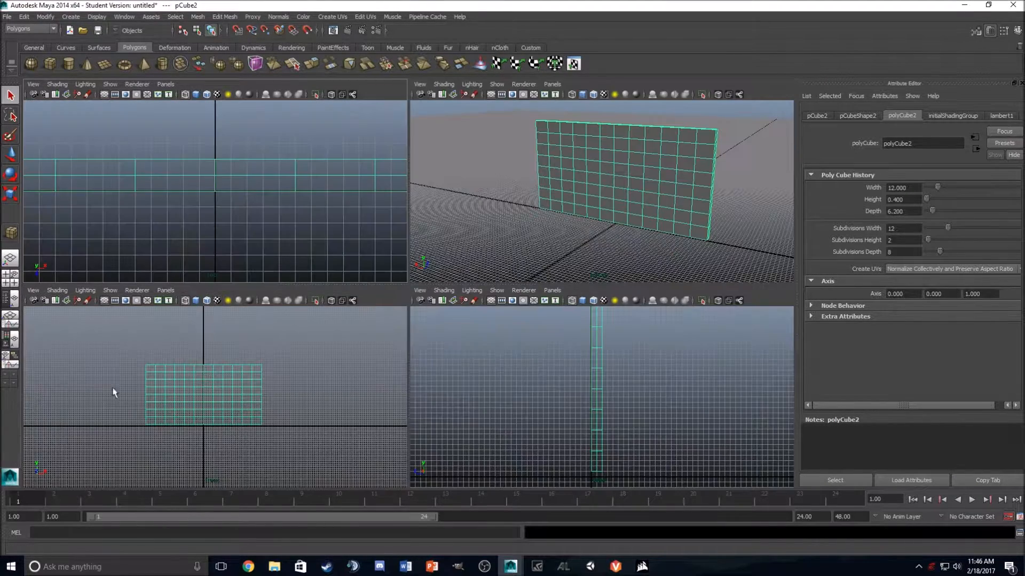
{"action": "key", "text": "space"}
{"action": "right_click", "coordinate": [322, 257]}
{"action": "right_click_drag", "start_coordinate": [322, 258], "coordinate": [323, 291]}
{"action": "scroll", "coordinate": [343, 284], "scroll_direction": "up", "scroll_amount": 4}
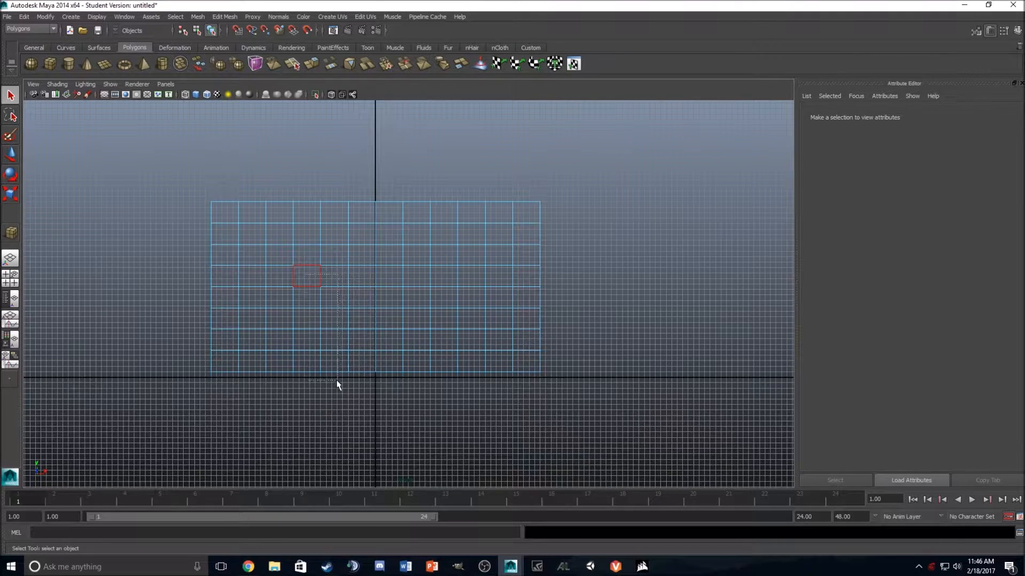
{"action": "left_click_drag", "start_coordinate": [337, 379], "coordinate": [339, 381]}
{"action": "key", "text": "Delete"}
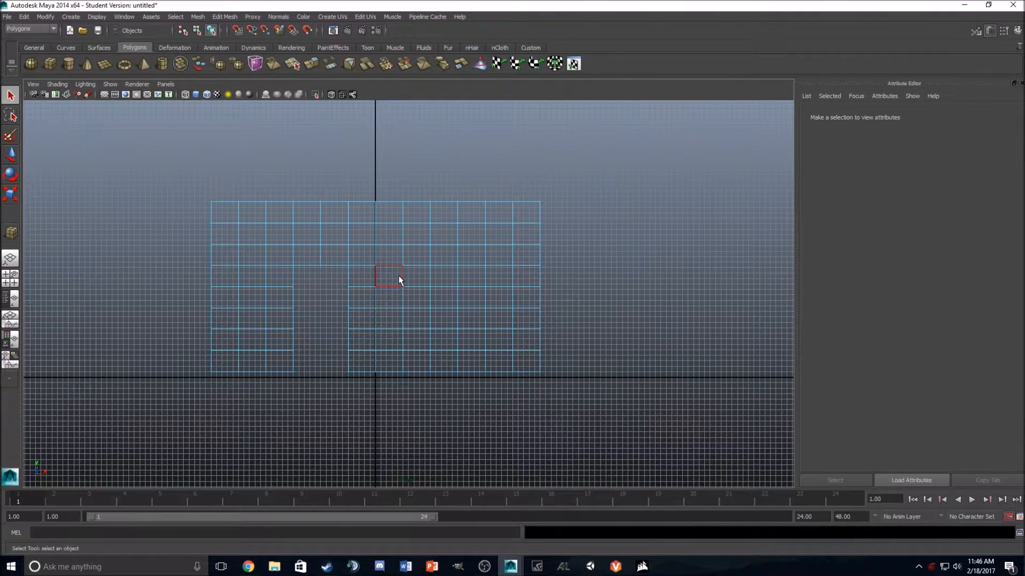
{"action": "left_click_drag", "start_coordinate": [502, 319], "coordinate": [502, 318]}
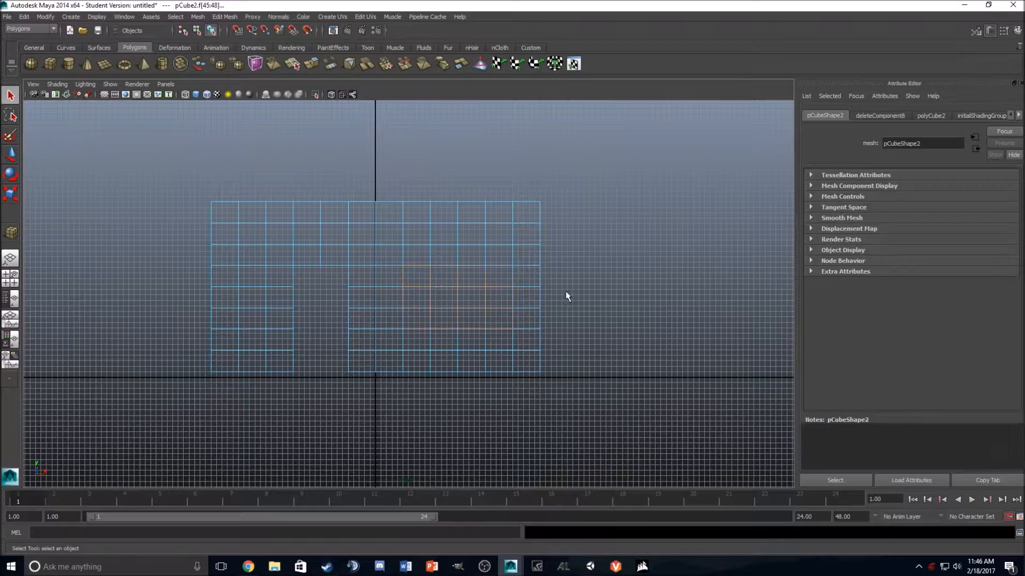
{"action": "key", "text": "Delete"}
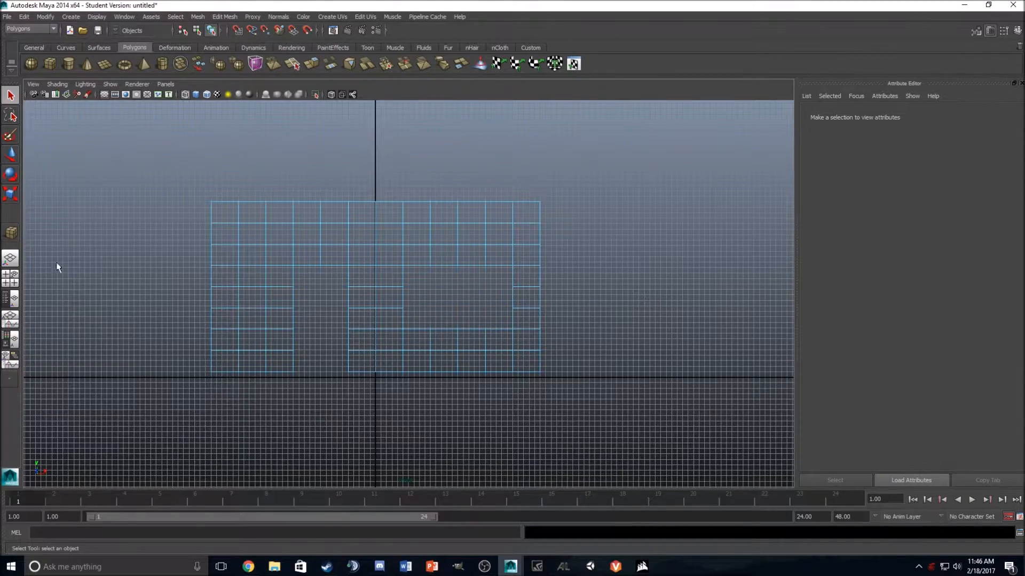
Step: In the perspective view, select the open border edges along the doorway's left side on both wall faces
{"action": "left_click", "coordinate": [9, 259]}
{"action": "left_click_drag", "start_coordinate": [383, 316], "coordinate": [561, 271], "text": "alt"}
{"action": "right_click_drag", "start_coordinate": [560, 271], "coordinate": [469, 247], "text": "alt"}
{"action": "middle_click_drag", "start_coordinate": [395, 251], "coordinate": [478, 316], "text": "alt"}
{"action": "left_click_drag", "start_coordinate": [478, 316], "coordinate": [339, 256], "text": "alt"}
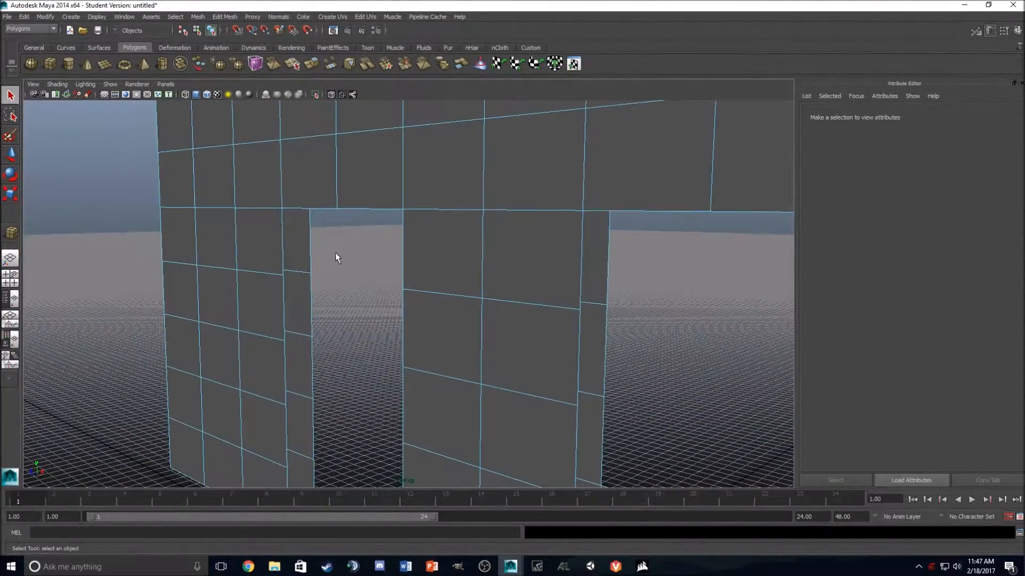
{"action": "mouse_move", "coordinate": [302, 231]}
{"action": "right_mouse_down"}
{"action": "mouse_move", "coordinate": [311, 216]}
{"action": "mouse_move", "coordinate": [316, 235]}
{"action": "right_mouse_up"}
{"action": "left_click", "coordinate": [309, 231]}
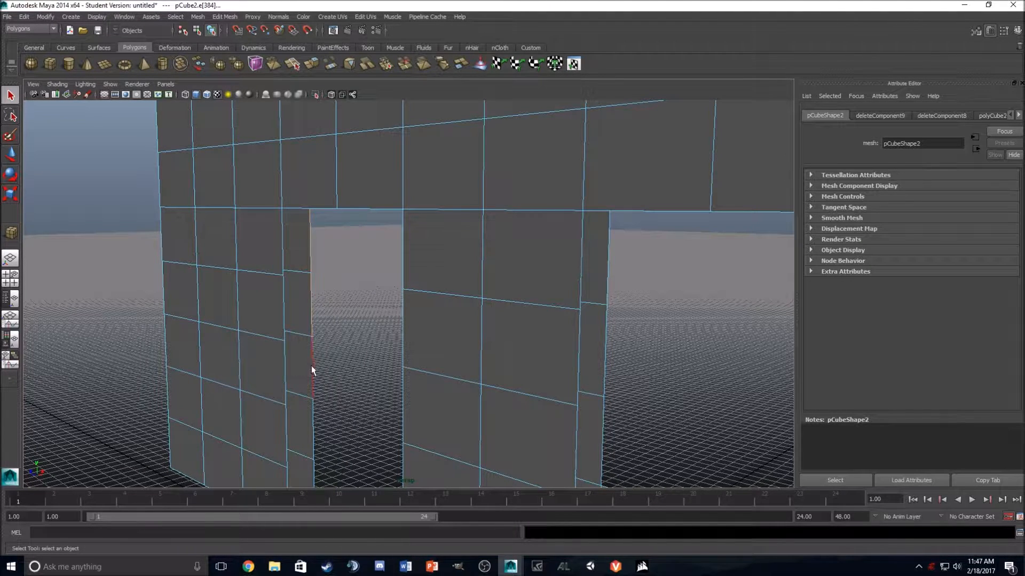
{"action": "left_click_drag", "start_coordinate": [329, 382], "coordinate": [320, 432], "text": "alt"}
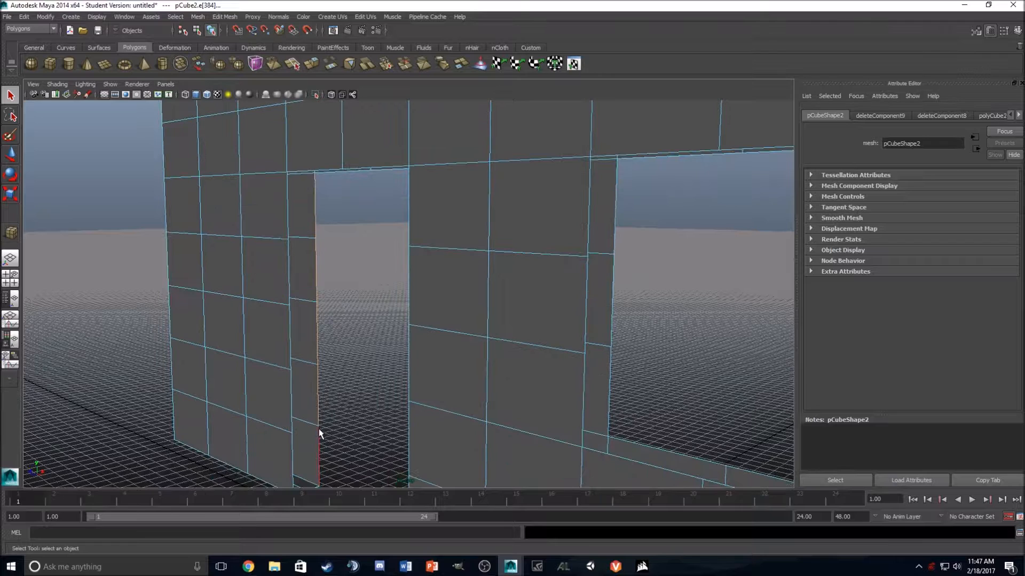
{"action": "left_click", "coordinate": [292, 448], "text": "shift"}
{"action": "left_click_drag", "start_coordinate": [292, 225], "coordinate": [343, 263], "text": "alt"}
{"action": "left_click", "coordinate": [308, 286]}
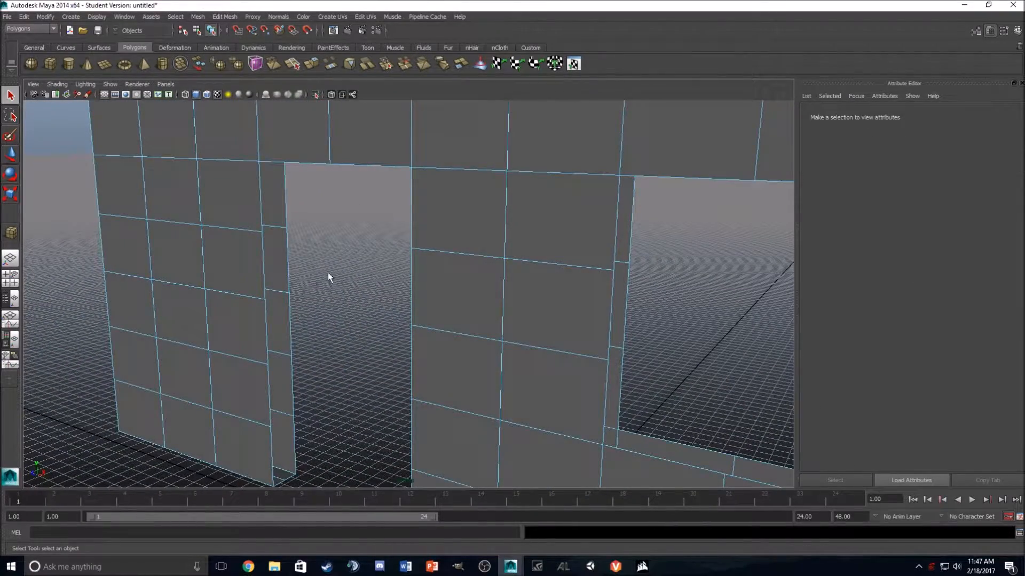
{"action": "key", "text": "ctrl+z"}
Step: Add the open border edges along the doorway's top and right side to the edge selection
{"action": "left_click_drag", "start_coordinate": [325, 268], "coordinate": [327, 236], "text": "alt"}
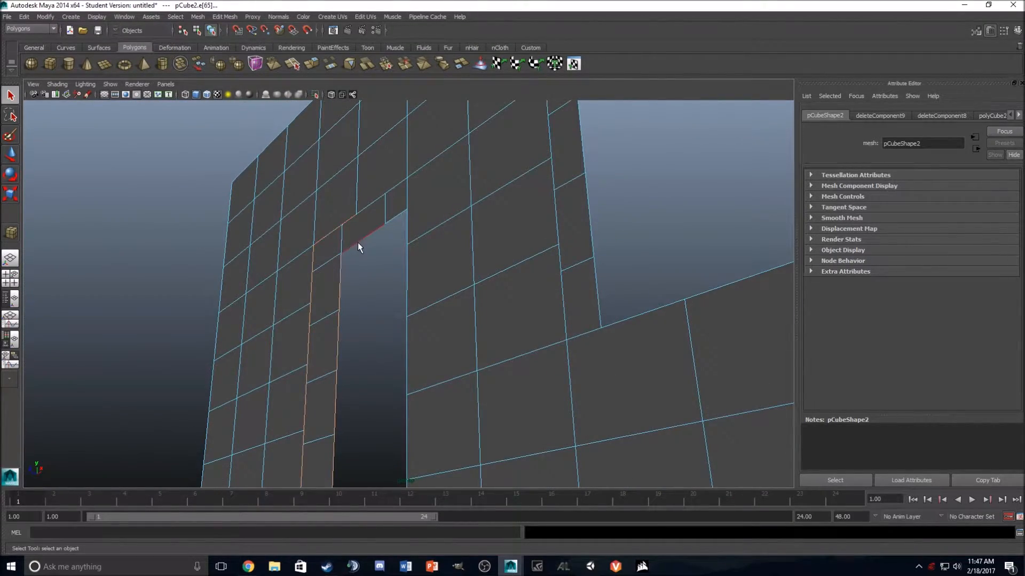
{"action": "left_click_drag", "start_coordinate": [359, 257], "coordinate": [419, 227], "text": "alt"}
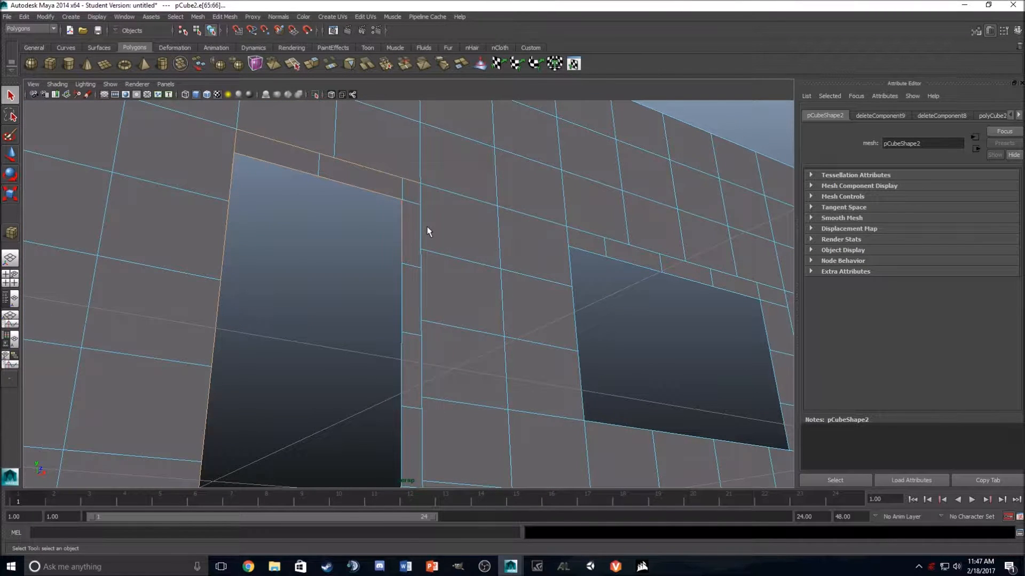
{"action": "left_click", "coordinate": [420, 230], "text": "shift"}
{"action": "left_click_drag", "start_coordinate": [390, 287], "coordinate": [391, 315], "text": "alt"}
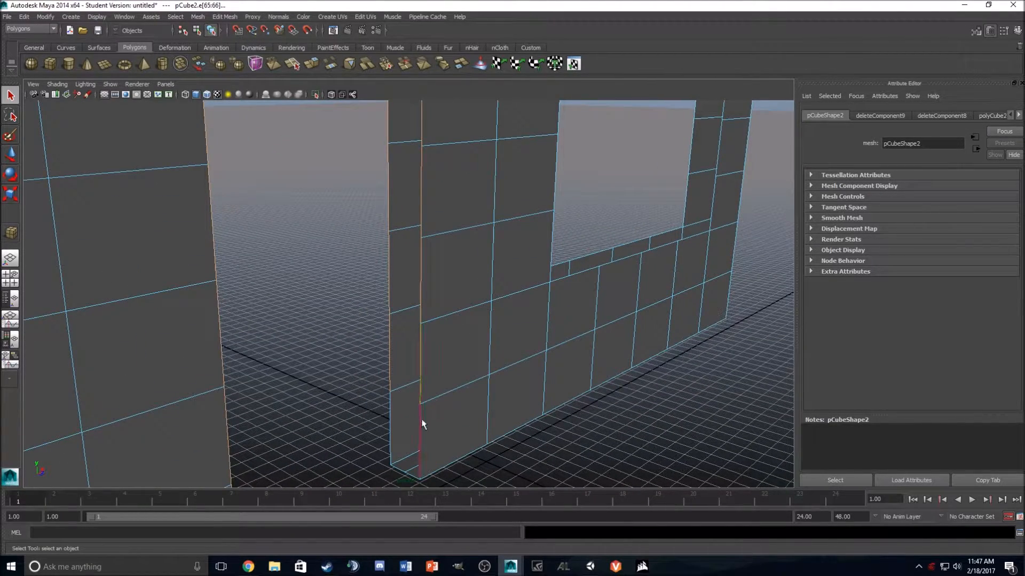
{"action": "left_click_drag", "start_coordinate": [390, 416], "coordinate": [332, 302], "text": "alt"}
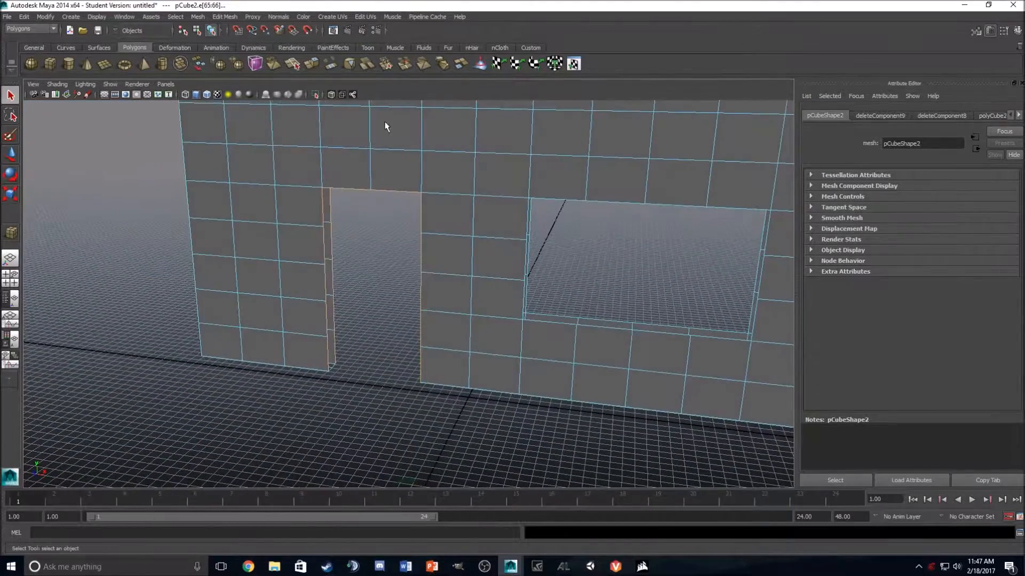
Step: Bridge the selected doorway edges with 1 division to close the wall thickness around the opening, and clear the selection
{"action": "left_click", "coordinate": [330, 66]}
{"action": "left_click_drag", "start_coordinate": [378, 251], "coordinate": [457, 225], "text": "alt"}
{"action": "left_click", "coordinate": [930, 188]}
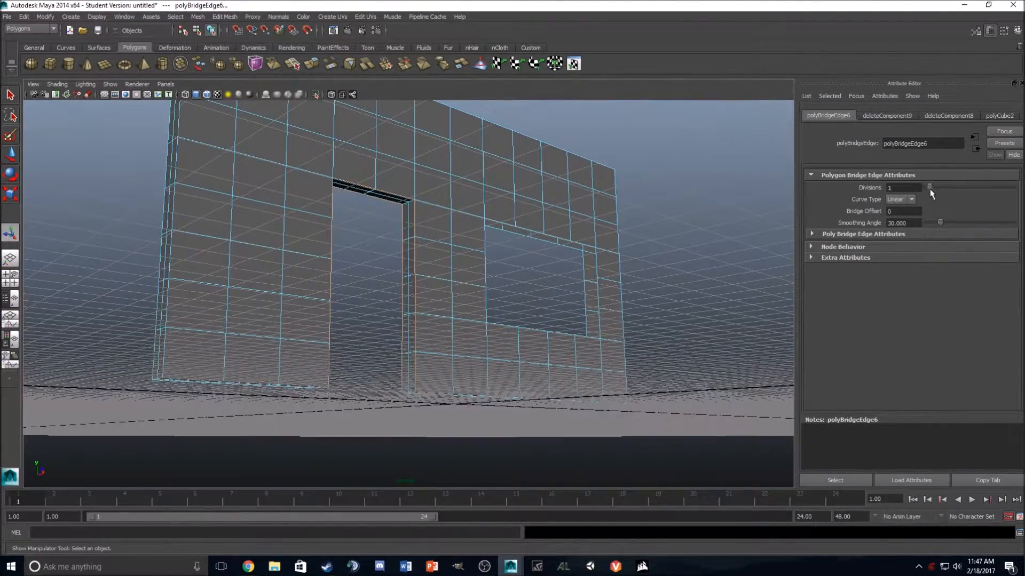
{"action": "left_click_drag", "start_coordinate": [609, 259], "coordinate": [597, 293], "text": "alt"}
{"action": "left_click", "coordinate": [533, 278]}
{"action": "left_click_drag", "start_coordinate": [533, 278], "coordinate": [560, 265], "text": "alt"}
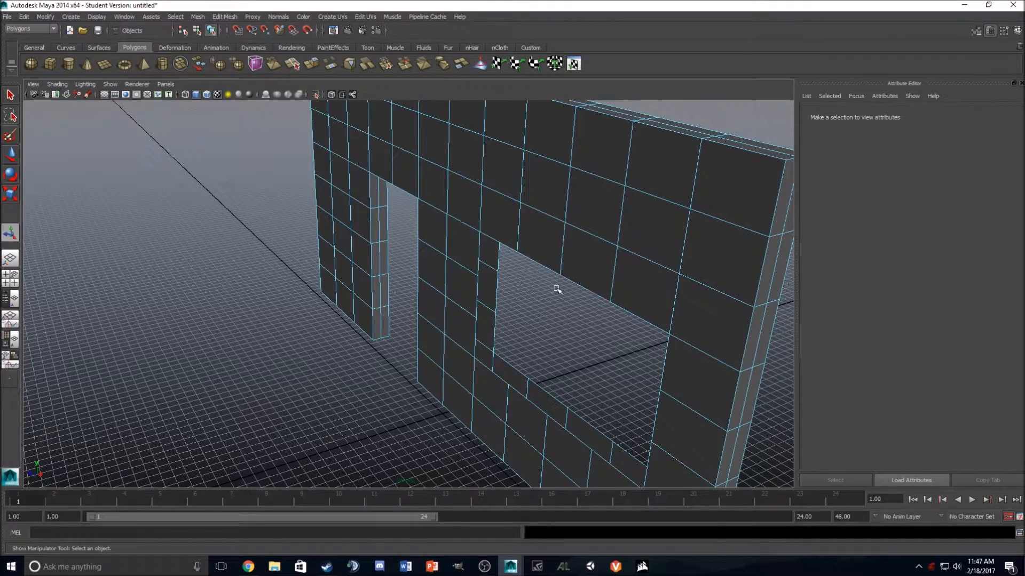
{"action": "scroll", "coordinate": [596, 302], "scroll_direction": "down", "scroll_amount": 5}
{"action": "left_click_drag", "start_coordinate": [483, 303], "coordinate": [472, 275], "text": "alt"}
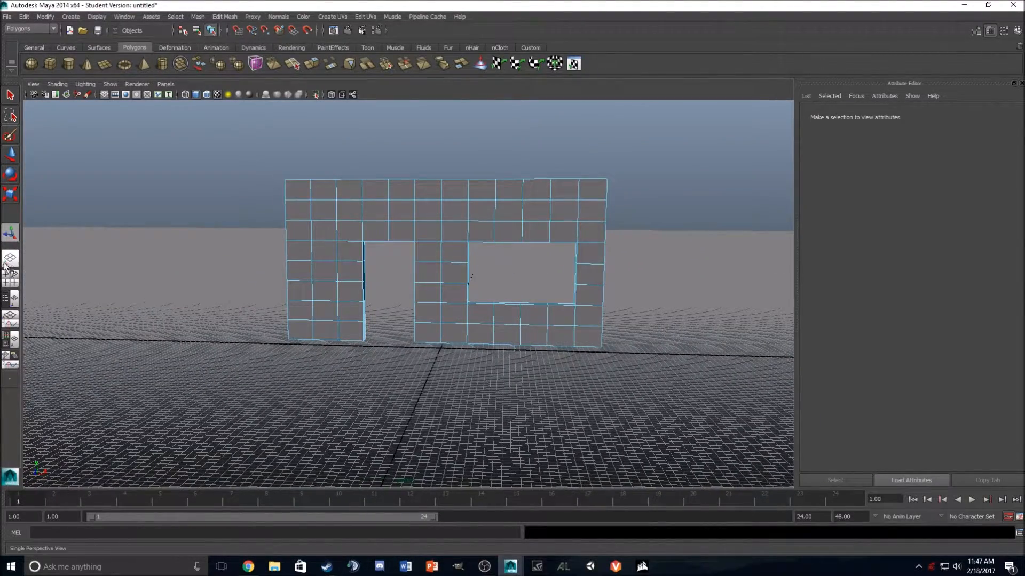
Step: In the front view, delete the interior grid edges beside the doorway's left side and across the wall section above the openings
{"action": "left_click", "coordinate": [8, 274]}
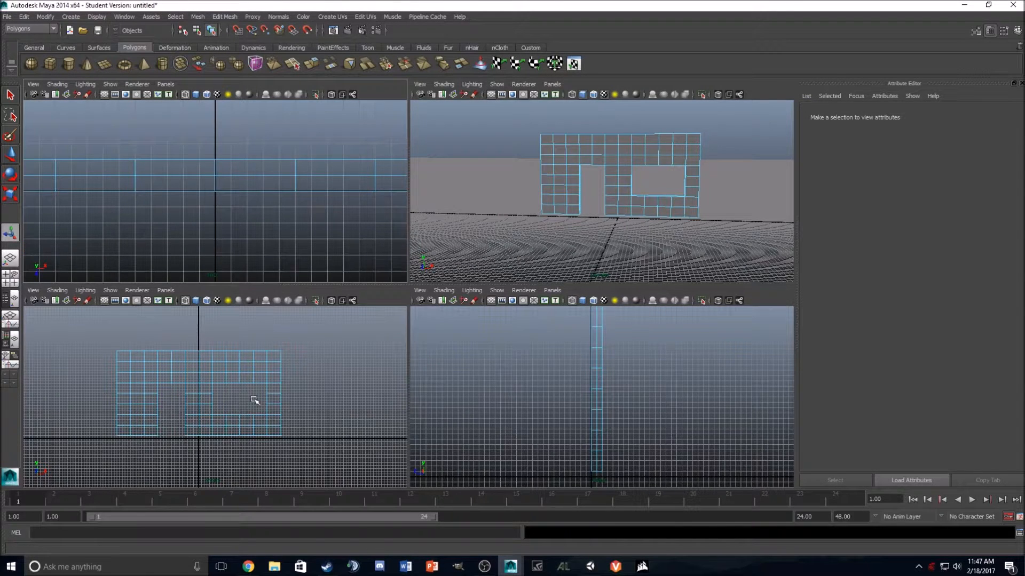
{"action": "key", "text": "space"}
{"action": "right_click_drag", "start_coordinate": [302, 247], "coordinate": [249, 224]}
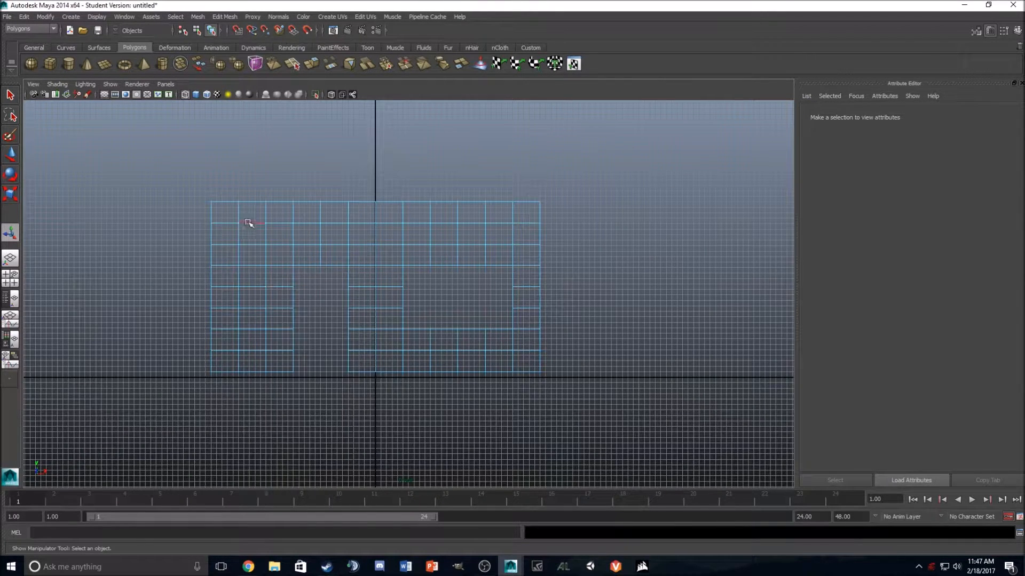
{"action": "left_click_drag", "start_coordinate": [224, 216], "coordinate": [280, 359]}
{"action": "key", "text": "Delete"}
{"action": "left_click_drag", "start_coordinate": [526, 257], "coordinate": [527, 257]}
{"action": "key", "text": "Delete"}
Step: Delete the remaining interior edges between the doorway and window, below the window, and on the window's right side
{"action": "left_click_drag", "start_coordinate": [361, 366], "coordinate": [362, 366]}
{"action": "key", "text": "Delete"}
{"action": "left_click_drag", "start_coordinate": [395, 337], "coordinate": [525, 368]}
{"action": "key", "text": "Delete"}
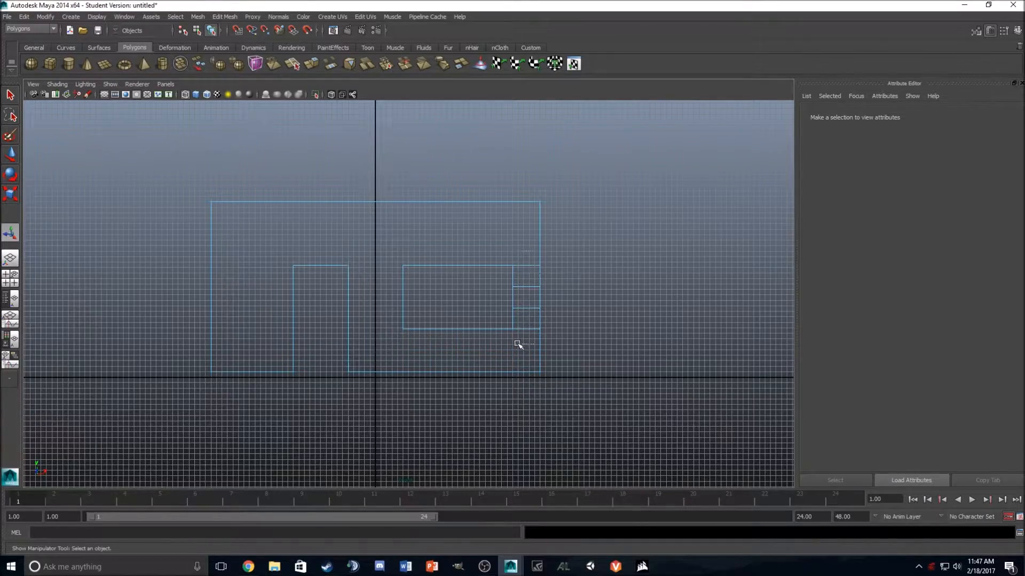
Step: In the perspective view, select the open border edges along the window's top on both wall faces
{"action": "left_click", "coordinate": [10, 258]}
{"action": "left_click_drag", "start_coordinate": [234, 272], "coordinate": [206, 258], "text": "alt"}
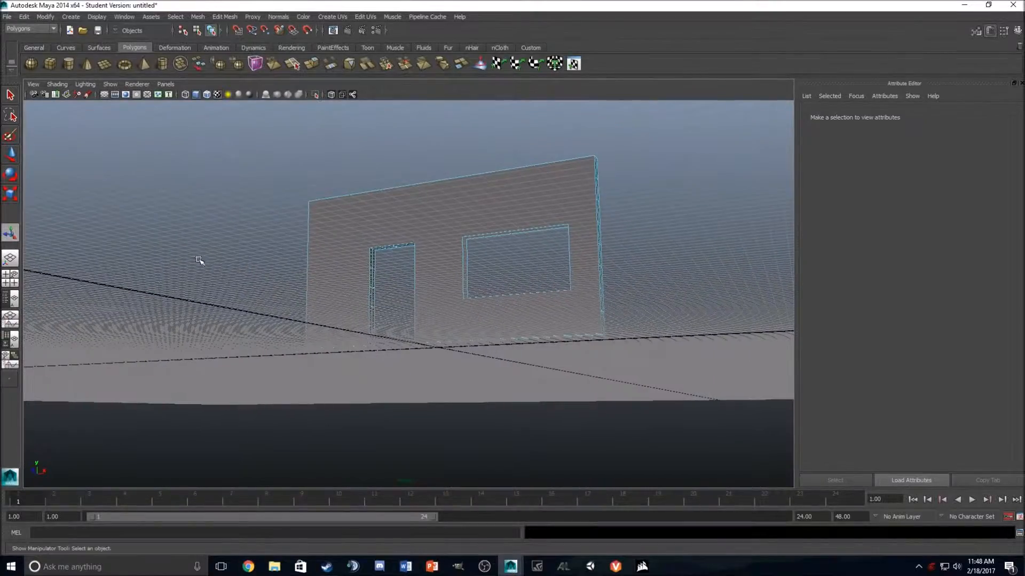
{"action": "left_click", "coordinate": [10, 278]}
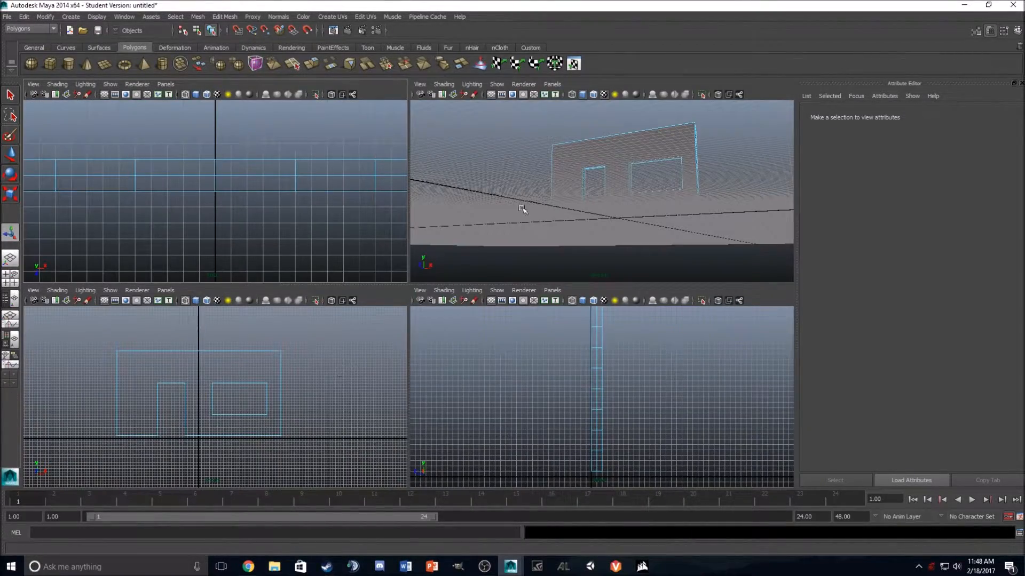
{"action": "key", "text": "space"}
{"action": "scroll", "coordinate": [519, 254], "scroll_direction": "up", "scroll_amount": 5}
{"action": "left_click_drag", "start_coordinate": [519, 254], "coordinate": [500, 334], "text": "alt"}
{"action": "right_click_drag", "start_coordinate": [437, 204], "coordinate": [437, 181]}
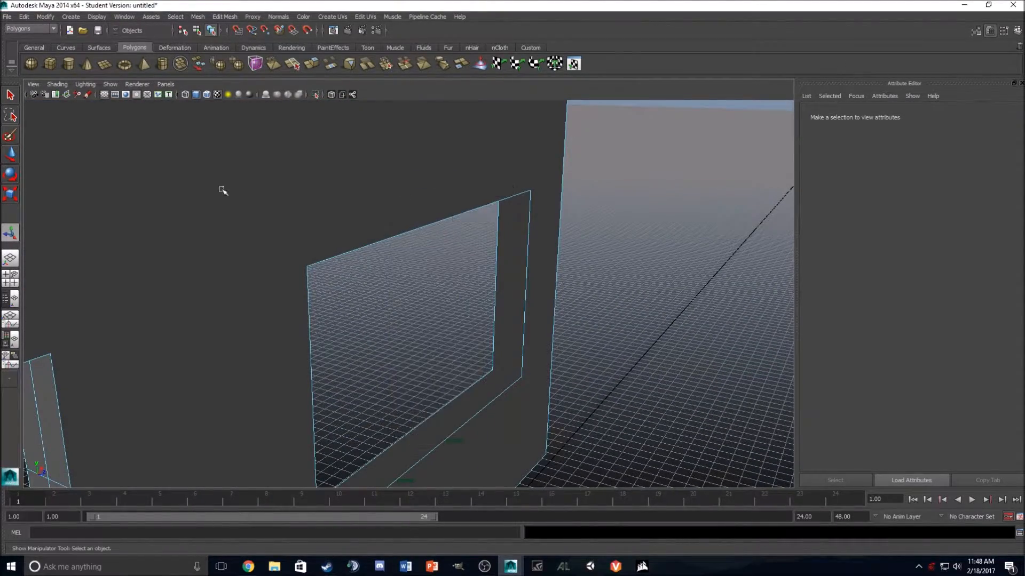
{"action": "left_click_drag", "start_coordinate": [516, 198], "coordinate": [369, 243], "text": "alt"}
{"action": "left_click", "coordinate": [363, 275]}
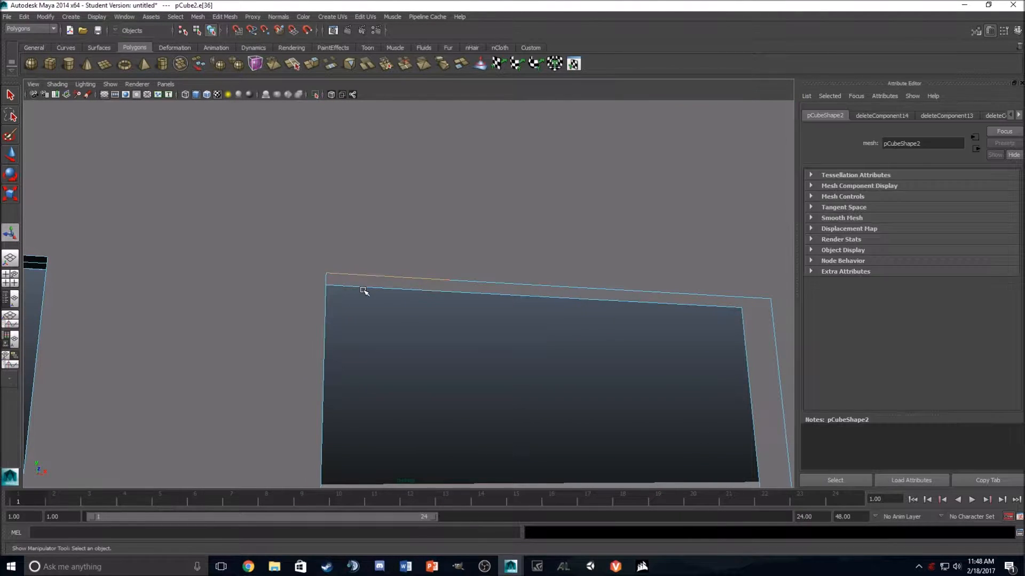
{"action": "left_click", "coordinate": [454, 290], "text": "shift"}
{"action": "left_click", "coordinate": [473, 283], "text": "shift"}
{"action": "left_click", "coordinate": [582, 291], "text": "shift"}
{"action": "left_click", "coordinate": [682, 299], "text": "shift"}
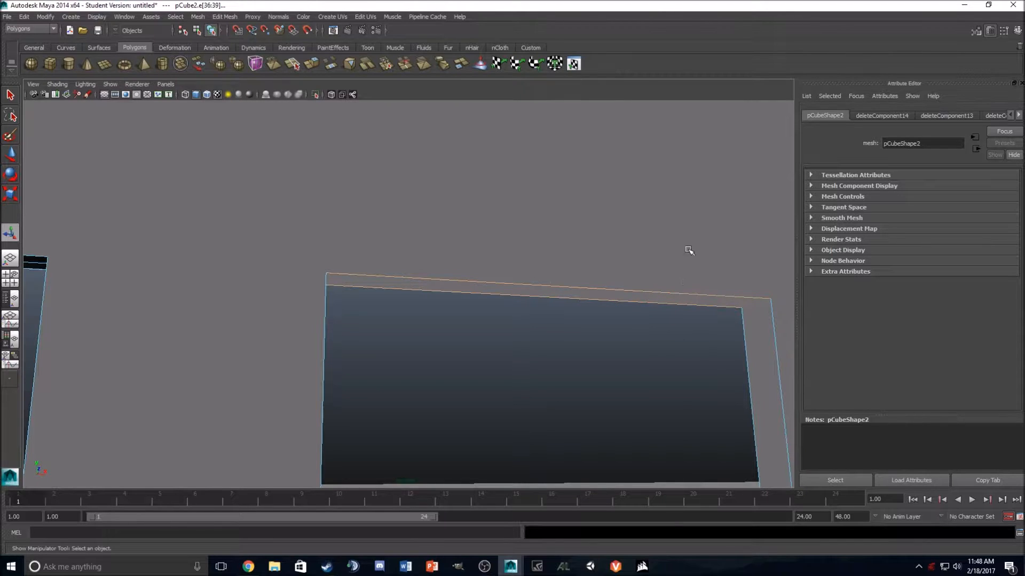
Step: Bridge the selected top edges of the window opening with 1 division
{"action": "left_click", "coordinate": [331, 64]}
{"action": "left_click_drag", "start_coordinate": [943, 187], "coordinate": [929, 187]}
{"action": "scroll", "coordinate": [558, 383], "scroll_direction": "down", "scroll_amount": 2}
{"action": "left_click_drag", "start_coordinate": [558, 384], "coordinate": [583, 397], "text": "alt"}
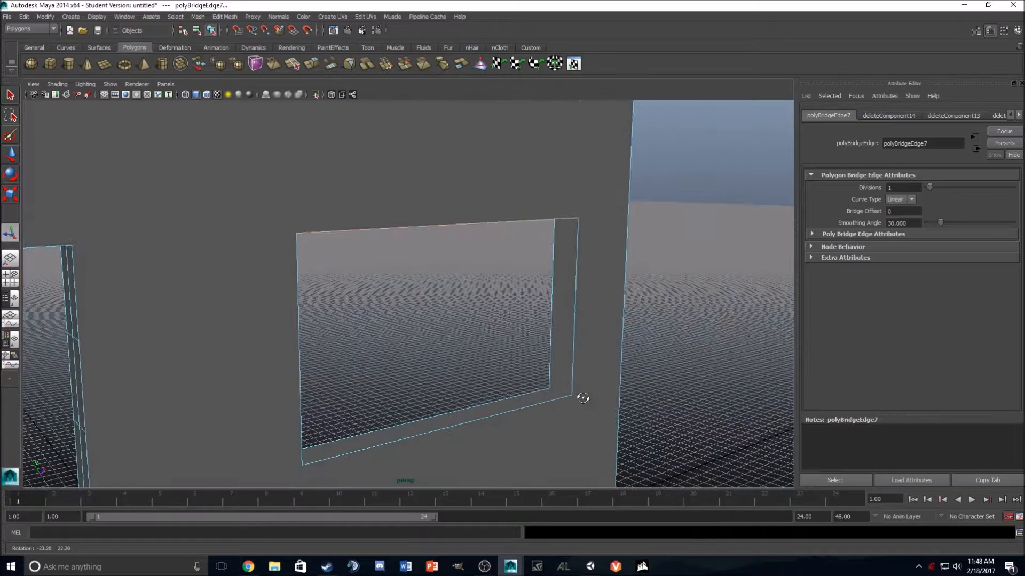
Step: Select the open border edges along the window's right side on both wall faces and bridge them with 1 division
{"action": "left_click", "coordinate": [578, 236]}
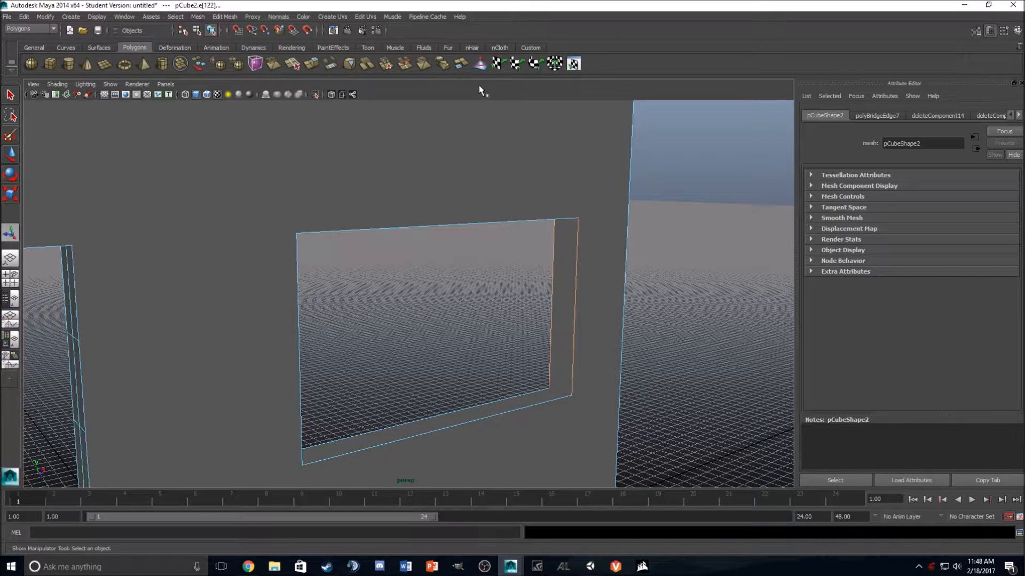
{"action": "left_click", "coordinate": [329, 65]}
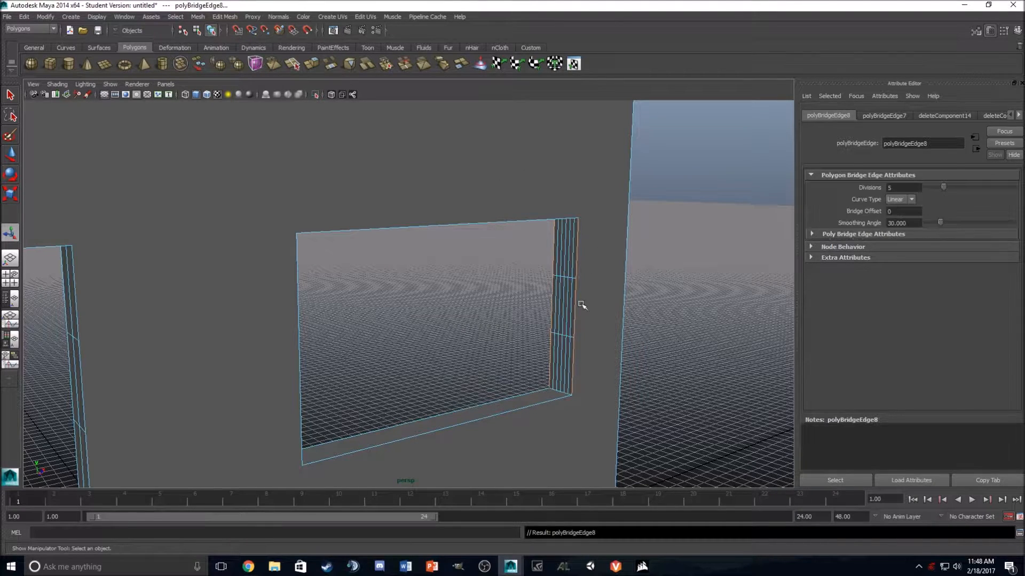
{"action": "left_click_drag", "start_coordinate": [945, 187], "coordinate": [930, 187]}
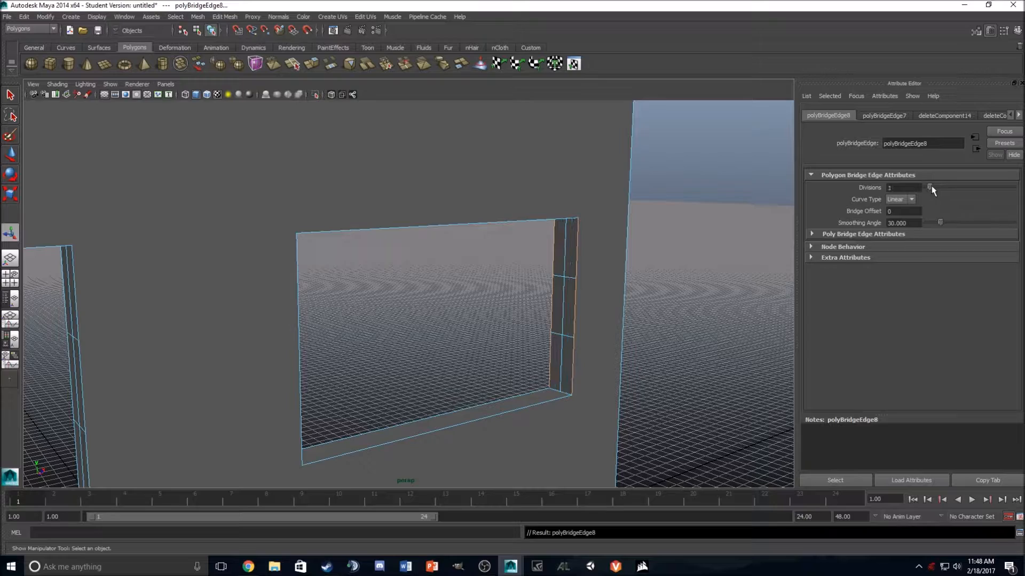
Step: Select the open border edges along the window's bottom on the far wall face
{"action": "scroll", "coordinate": [499, 315], "scroll_direction": "up", "scroll_amount": 5}
{"action": "left_click_drag", "start_coordinate": [481, 351], "coordinate": [543, 325], "text": "alt"}
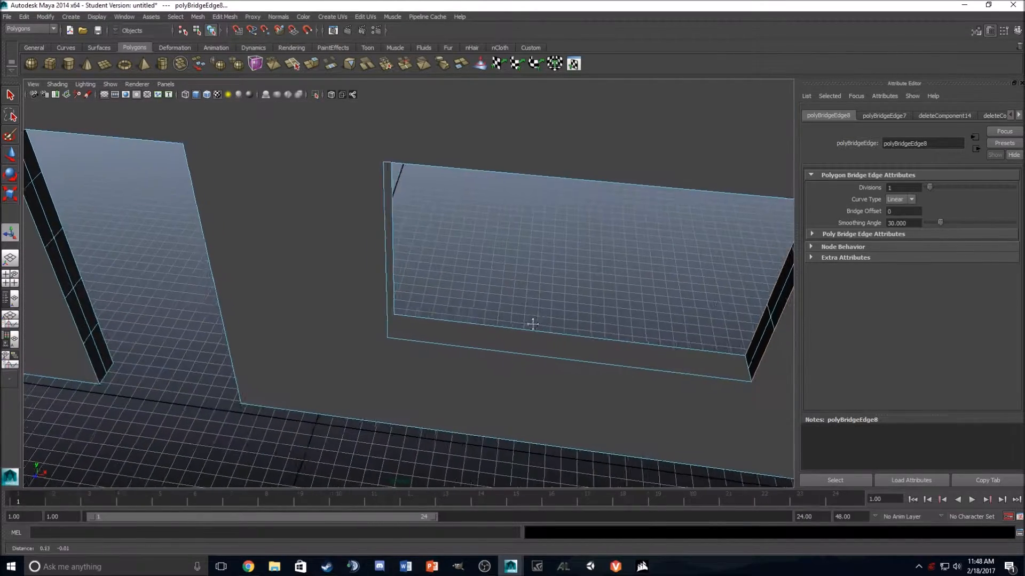
{"action": "middle_click_drag", "start_coordinate": [542, 325], "coordinate": [395, 300], "text": "alt"}
{"action": "left_click", "coordinate": [299, 304]}
{"action": "left_click", "coordinate": [329, 300]}
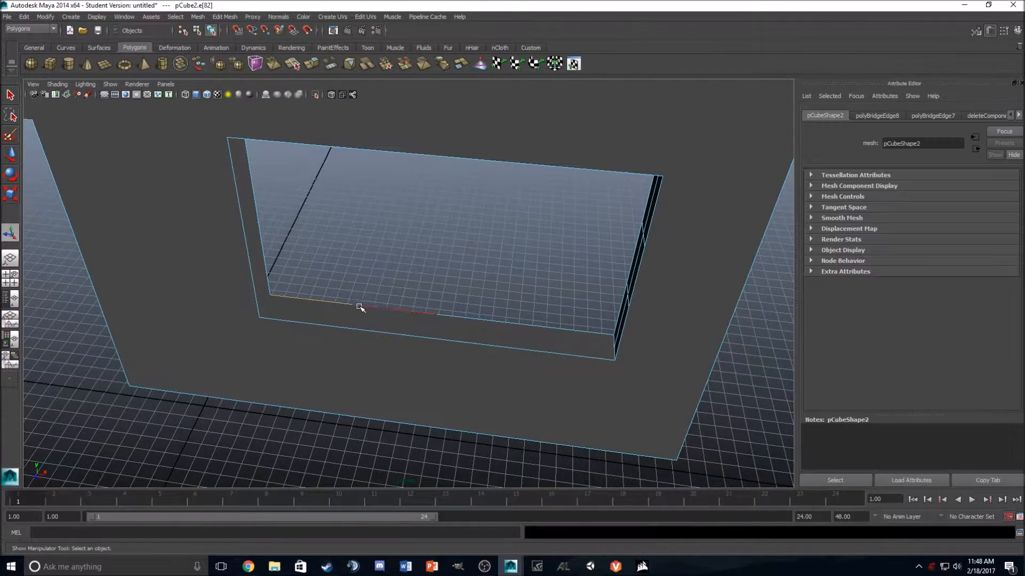
{"action": "left_click", "coordinate": [372, 309], "text": "shift"}
{"action": "left_click", "coordinate": [458, 316], "text": "shift"}
{"action": "left_click", "coordinate": [568, 328], "text": "shift"}
Step: Add the near face's edges along the window's bottom and bridge the selection with 1 division
{"action": "left_click", "coordinate": [556, 352], "text": "shift"}
{"action": "left_click", "coordinate": [503, 347], "text": "shift"}
{"action": "left_click", "coordinate": [344, 333], "text": "shift"}
{"action": "left_click", "coordinate": [333, 332], "text": "shift"}
{"action": "left_click", "coordinate": [329, 65]}
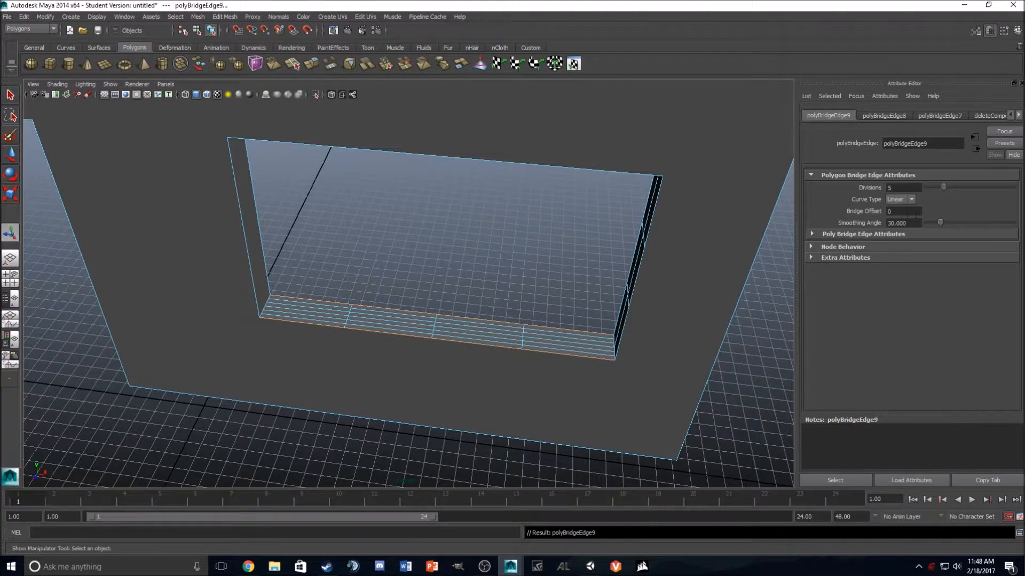
{"action": "left_click_drag", "start_coordinate": [941, 187], "coordinate": [931, 188]}
Step: Bridge the open border edges along the window's left side with 1 division, and clear the selection
{"action": "left_click_drag", "start_coordinate": [740, 251], "coordinate": [458, 210], "text": "alt"}
{"action": "left_click", "coordinate": [449, 229]}
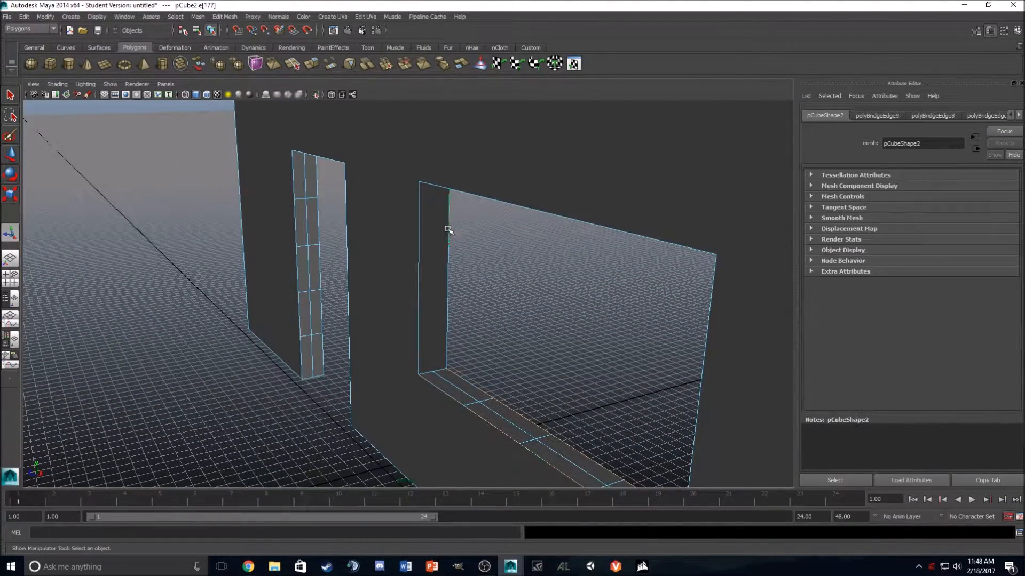
{"action": "left_click", "coordinate": [449, 334], "text": "shift"}
{"action": "left_click", "coordinate": [419, 322], "text": "shift"}
{"action": "middle_click_drag", "start_coordinate": [417, 323], "coordinate": [709, 265], "text": "alt"}
{"action": "left_click_drag", "start_coordinate": [369, 261], "coordinate": [394, 138], "text": "alt"}
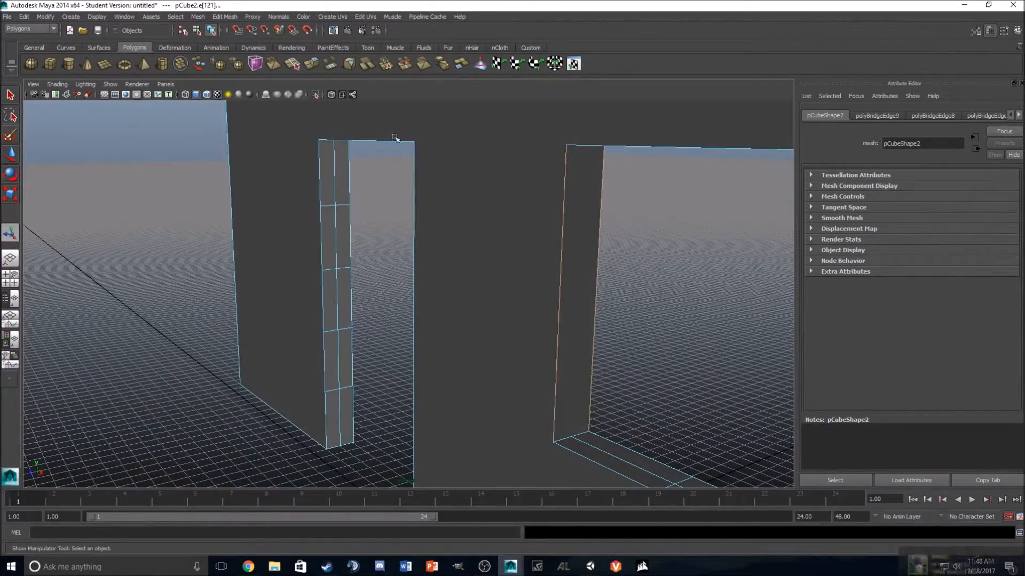
{"action": "left_click", "coordinate": [328, 62]}
{"action": "left_click_drag", "start_coordinate": [942, 186], "coordinate": [930, 187]}
{"action": "scroll", "coordinate": [592, 266], "scroll_direction": "down", "scroll_amount": 5}
{"action": "left_click", "coordinate": [517, 325]}
{"action": "left_click_drag", "start_coordinate": [517, 325], "coordinate": [469, 193], "text": "alt"}
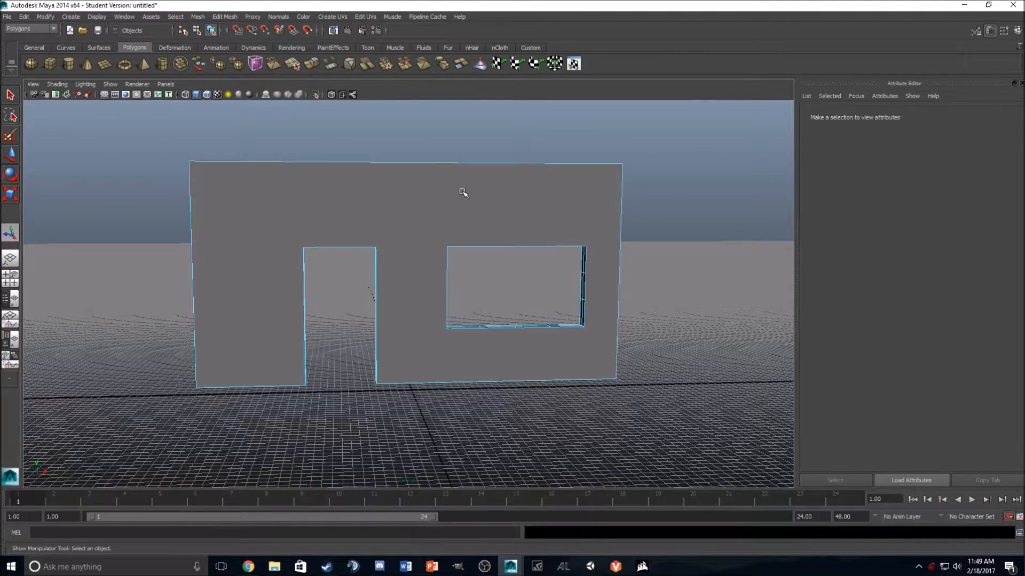
Step: Select the whole wall in object mode and assign it the existing lambert2 material
{"action": "right_click_drag", "start_coordinate": [462, 191], "coordinate": [479, 196]}
{"action": "left_click", "coordinate": [595, 183]}
{"action": "mouse_move", "coordinate": [594, 183]}
{"action": "left_mouse_down", "text": "alt"}
{"action": "mouse_move", "coordinate": [505, 207]}
{"action": "mouse_move", "coordinate": [586, 179]}
{"action": "left_mouse_up", "text": "alt"}
{"action": "right_click_drag", "start_coordinate": [433, 191], "coordinate": [448, 405]}
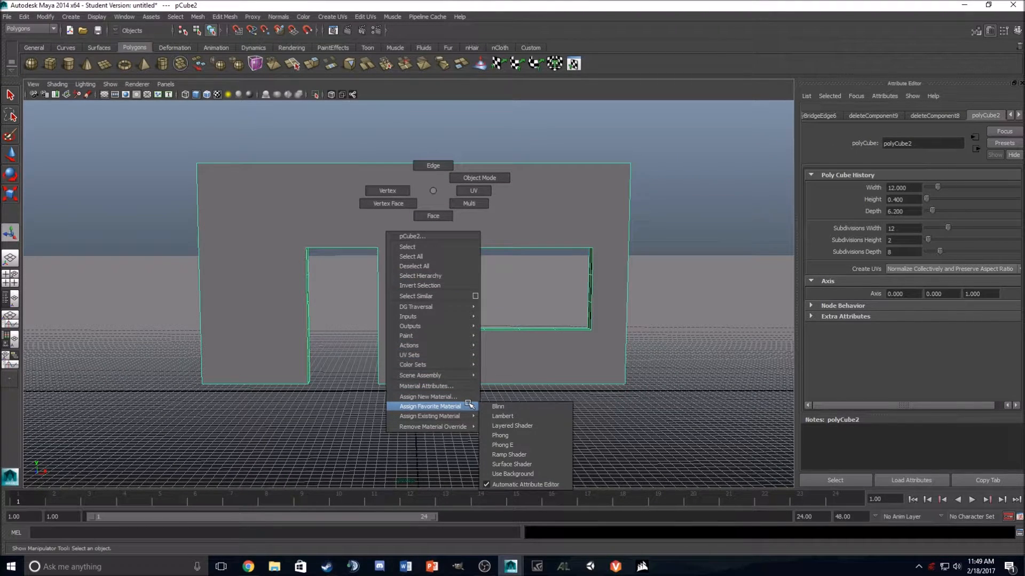
{"action": "right_click_drag", "start_coordinate": [466, 406], "coordinate": [465, 419]}
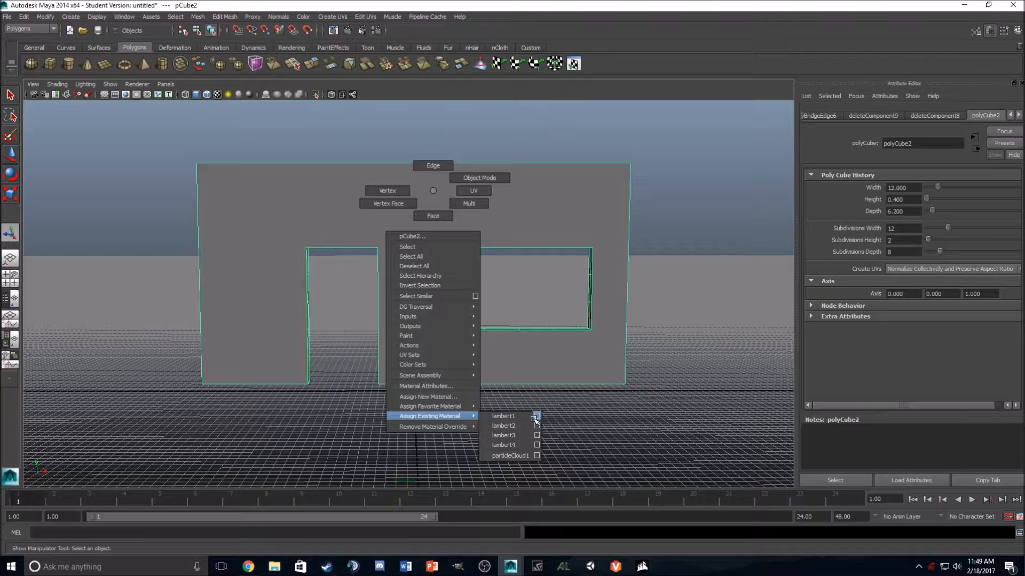
{"action": "right_click_drag", "start_coordinate": [536, 419], "coordinate": [537, 416]}
{"action": "right_click_drag", "start_coordinate": [558, 235], "coordinate": [629, 465]}
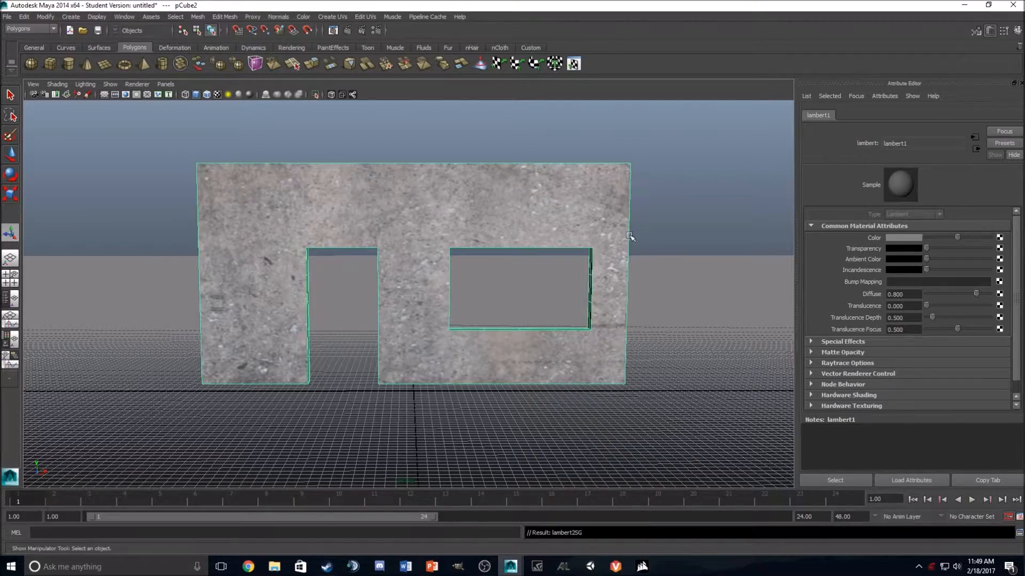
Step: Apply an automatic UV projection to the whole wall and deselect it
{"action": "left_click_drag", "start_coordinate": [590, 256], "coordinate": [372, 235], "text": "alt"}
{"action": "left_click", "coordinate": [408, 240]}
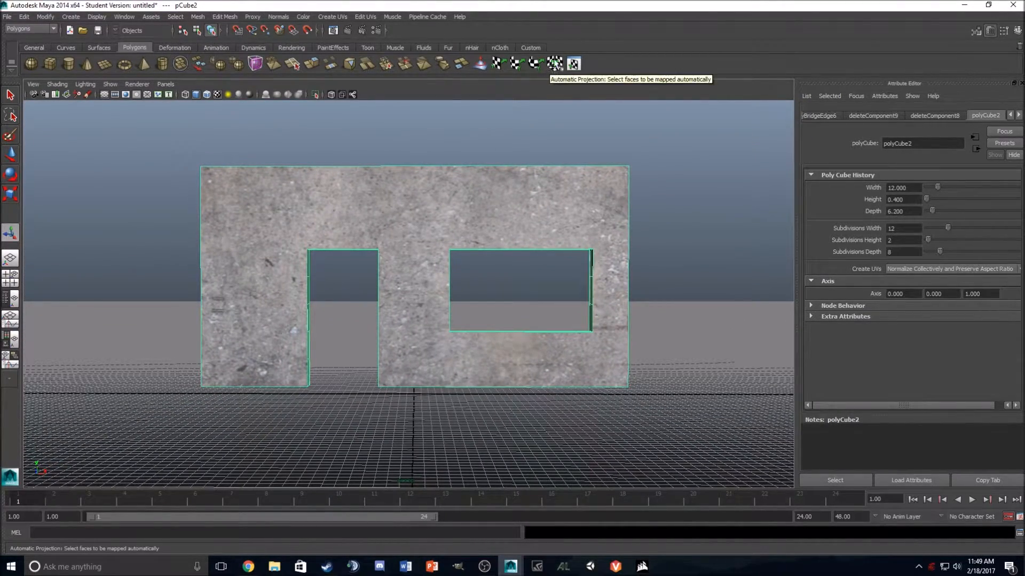
{"action": "left_click", "coordinate": [554, 64]}
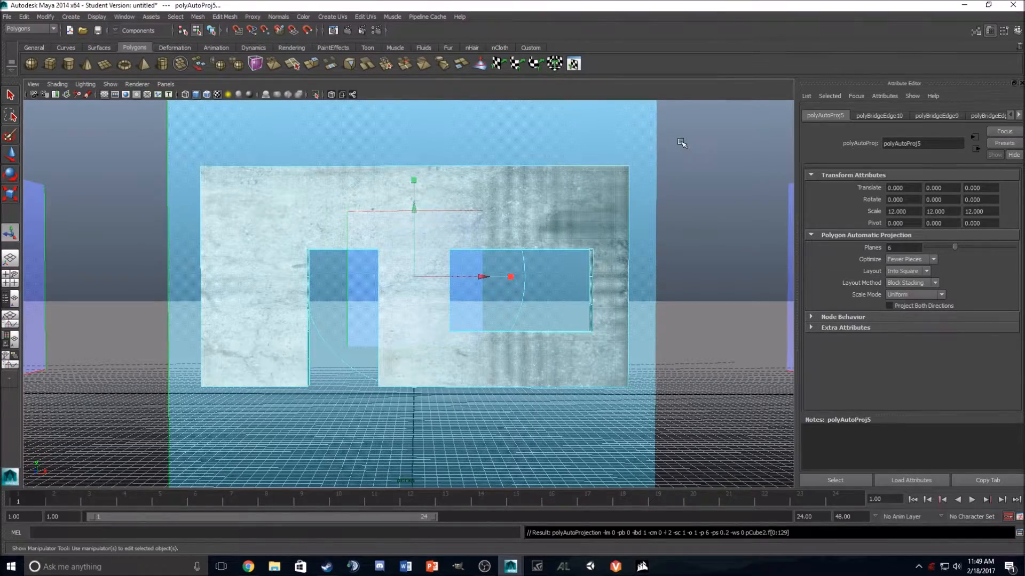
{"action": "left_click", "coordinate": [647, 172]}
Step: Switch the wall to face selection and select the upper faces of its narrow doorway-side end
{"action": "left_click_drag", "start_coordinate": [647, 171], "coordinate": [562, 209], "text": "alt"}
{"action": "left_click", "coordinate": [573, 200]}
{"action": "left_click", "coordinate": [681, 205]}
{"action": "left_click_drag", "start_coordinate": [683, 206], "coordinate": [679, 299], "text": "alt"}
{"action": "left_click", "coordinate": [369, 190]}
{"action": "left_click", "coordinate": [324, 199]}
{"action": "left_click", "coordinate": [367, 201]}
{"action": "left_click", "coordinate": [357, 206], "text": "shift"}
{"action": "left_click", "coordinate": [358, 238], "text": "shift"}
{"action": "left_click", "coordinate": [368, 239], "text": "shift"}
{"action": "left_click", "coordinate": [368, 278], "text": "shift"}
{"action": "left_click", "coordinate": [359, 283], "text": "shift"}
Step: Add the lower faces of the doorway-side end, apply an automatic UV projection to them, and clear the selection
{"action": "left_click", "coordinate": [360, 316], "text": "shift"}
{"action": "left_click", "coordinate": [369, 324], "text": "shift"}
{"action": "left_click", "coordinate": [370, 355], "text": "shift"}
{"action": "left_click", "coordinate": [361, 356], "text": "shift"}
{"action": "left_click", "coordinate": [368, 363], "text": "shift"}
{"action": "left_click", "coordinate": [365, 424], "text": "shift"}
{"action": "left_click", "coordinate": [363, 459], "text": "shift"}
{"action": "left_click", "coordinate": [370, 461], "text": "shift"}
{"action": "left_click", "coordinate": [559, 64]}
{"action": "left_click", "coordinate": [567, 111]}
Step: Select all the narrow faces along the wall's top side
{"action": "left_click_drag", "start_coordinate": [507, 168], "coordinate": [391, 180], "text": "alt"}
{"action": "left_click", "coordinate": [347, 128]}
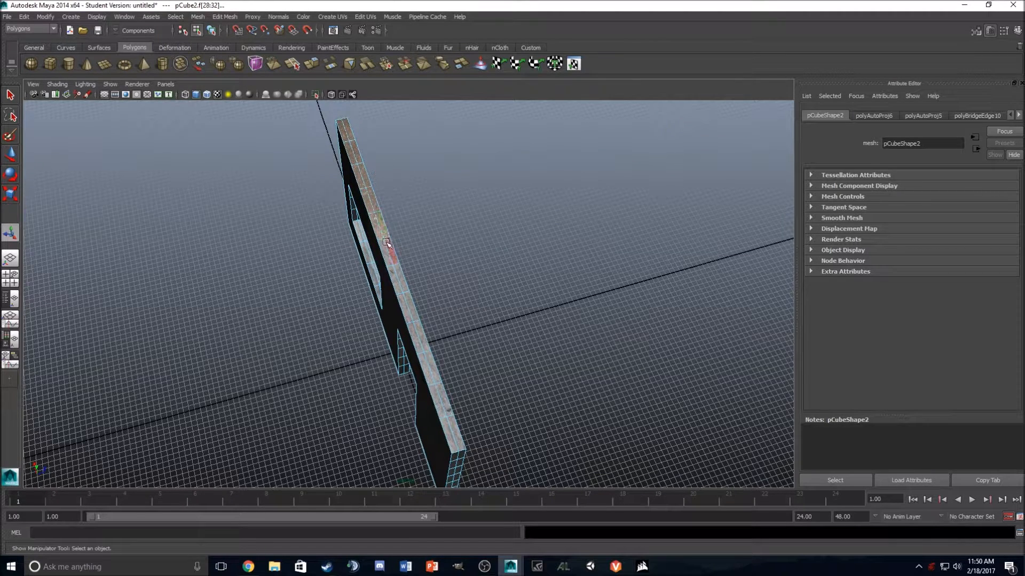
{"action": "left_click", "coordinate": [392, 277], "text": "shift"}
{"action": "left_click", "coordinate": [401, 279], "text": "shift"}
{"action": "left_click", "coordinate": [422, 337], "text": "shift"}
{"action": "left_click", "coordinate": [415, 337], "text": "shift"}
{"action": "left_click", "coordinate": [432, 367], "text": "shift"}
{"action": "left_click", "coordinate": [425, 367], "text": "shift"}
{"action": "left_click", "coordinate": [447, 405], "text": "shift"}
{"action": "left_click", "coordinate": [438, 403], "text": "shift"}
{"action": "left_click", "coordinate": [454, 431], "text": "shift"}
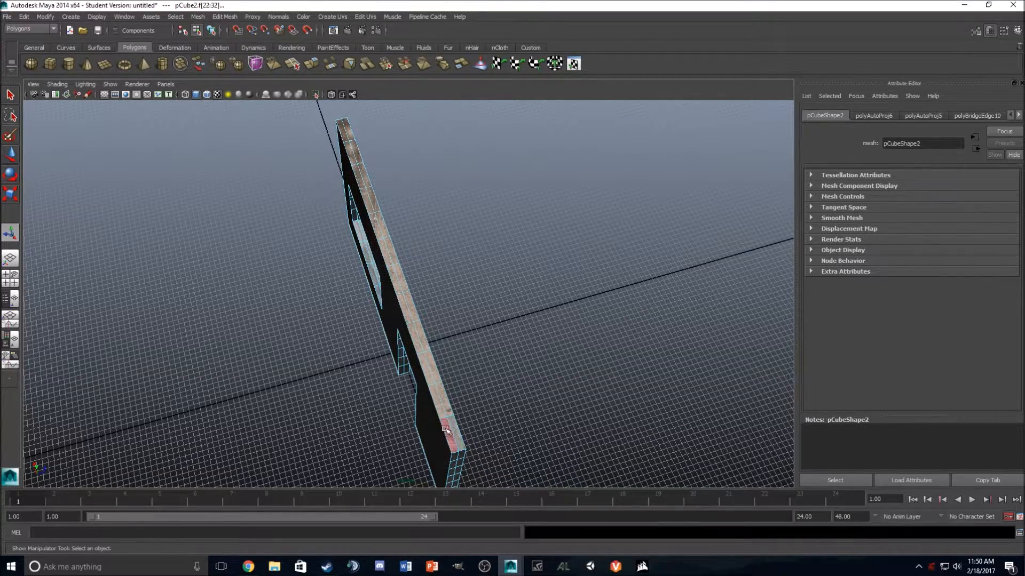
Step: Apply an automatic UV projection to the selected top faces and clear the selection
{"action": "left_click_drag", "start_coordinate": [455, 426], "coordinate": [414, 378], "text": "alt"}
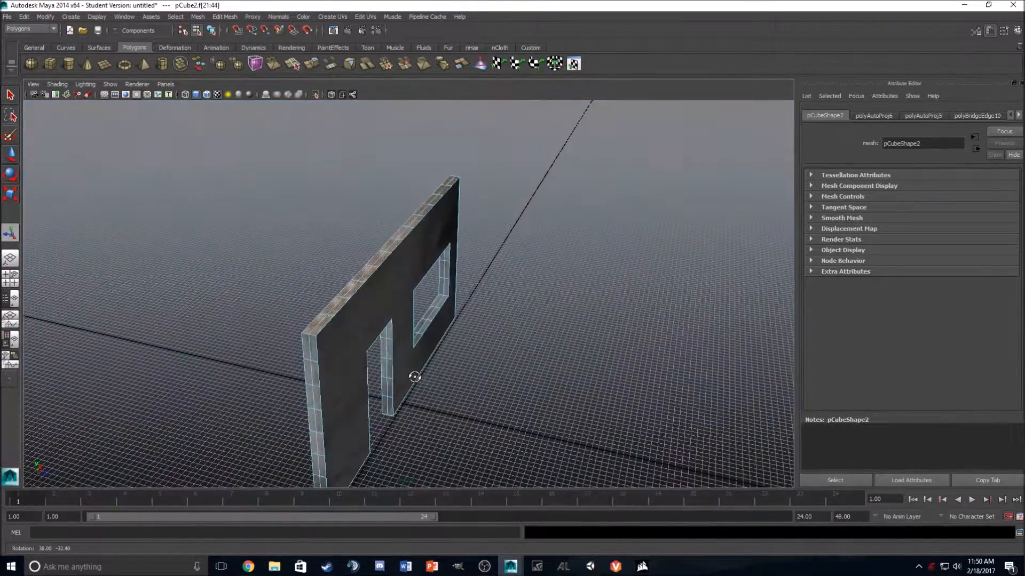
{"action": "left_click", "coordinate": [554, 64]}
{"action": "left_click", "coordinate": [663, 230]}
Step: Select the faces in the upper six rows of the wall's narrow window-side end
{"action": "left_click_drag", "start_coordinate": [502, 291], "coordinate": [445, 207], "text": "alt"}
{"action": "left_click", "coordinate": [423, 130]}
{"action": "left_click", "coordinate": [414, 130], "text": "shift"}
{"action": "left_click", "coordinate": [414, 175], "text": "shift"}
{"action": "left_click", "coordinate": [424, 174], "text": "shift"}
{"action": "left_click", "coordinate": [424, 221], "text": "shift"}
{"action": "left_click", "coordinate": [415, 222], "text": "shift"}
{"action": "left_click", "coordinate": [413, 275], "text": "shift"}
{"action": "left_click", "coordinate": [424, 277], "text": "shift"}
{"action": "left_click", "coordinate": [424, 324], "text": "shift"}
{"action": "left_click", "coordinate": [415, 327], "text": "shift"}
{"action": "left_click", "coordinate": [415, 377], "text": "shift"}
{"action": "left_click", "coordinate": [424, 381], "text": "shift"}
Step: Add the two lowest rows of the window-side end, apply an automatic UV projection, and clear the selection
{"action": "middle_click_drag", "start_coordinate": [433, 378], "coordinate": [438, 267], "text": "alt"}
{"action": "scroll", "coordinate": [437, 267], "scroll_direction": "up", "scroll_amount": 2}
{"action": "left_click", "coordinate": [439, 307], "text": "shift"}
{"action": "left_click", "coordinate": [425, 315], "text": "shift"}
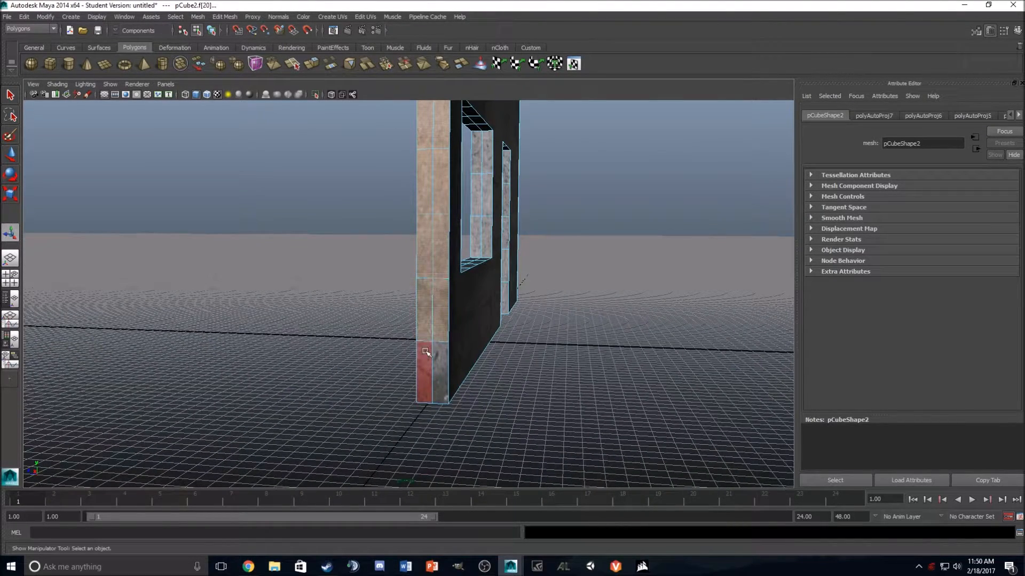
{"action": "left_click", "coordinate": [427, 358], "text": "shift"}
{"action": "left_click", "coordinate": [440, 365], "text": "shift"}
{"action": "left_click", "coordinate": [553, 64]}
{"action": "left_click", "coordinate": [701, 204]}
Step: Apply an automatic UV projection separately to each of the wall's two large faces
{"action": "left_click_drag", "start_coordinate": [701, 204], "coordinate": [667, 187], "text": "alt"}
{"action": "scroll", "coordinate": [534, 148], "scroll_direction": "down", "scroll_amount": 5}
{"action": "left_click", "coordinate": [531, 190]}
{"action": "left_click", "coordinate": [554, 64]}
{"action": "left_click", "coordinate": [517, 144]}
{"action": "left_click", "coordinate": [512, 234]}
{"action": "left_click", "coordinate": [554, 64]}
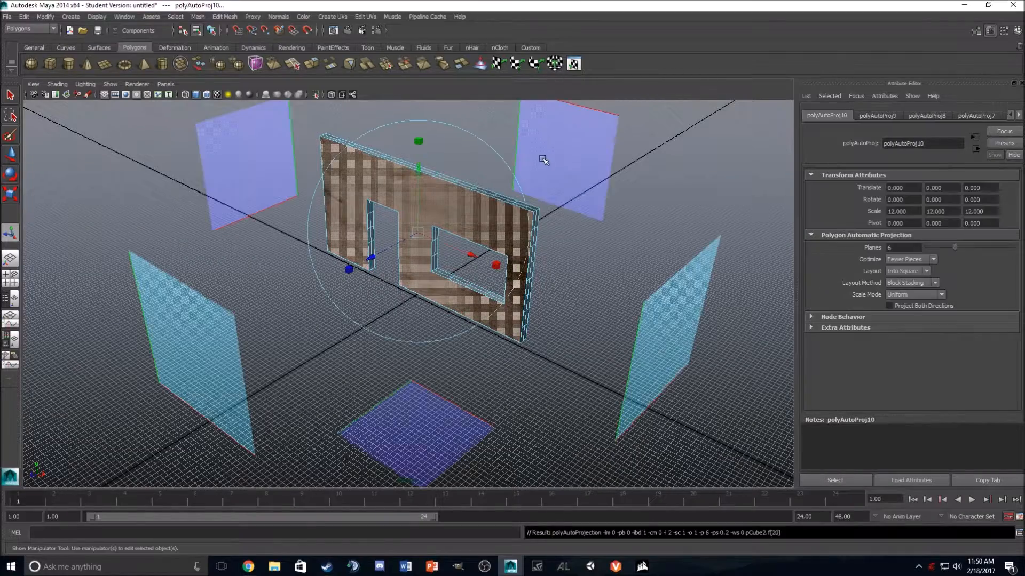
{"action": "left_click", "coordinate": [652, 226]}
{"action": "left_click_drag", "start_coordinate": [652, 226], "coordinate": [674, 201], "text": "alt"}
Step: In the UV Texture Editor, shift the large front face's UV shell left along U with the Move UV Shell Tool, undoing the extra vertical move
{"action": "left_click", "coordinate": [429, 187]}
{"action": "left_click", "coordinate": [574, 63]}
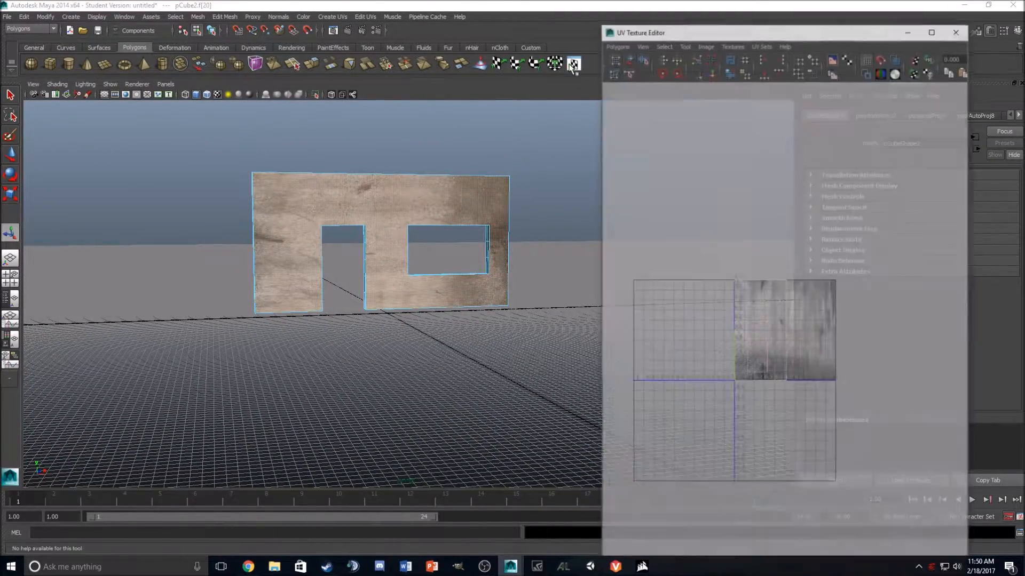
{"action": "left_click", "coordinate": [627, 59]}
{"action": "left_click", "coordinate": [779, 354]}
{"action": "left_click_drag", "start_coordinate": [902, 331], "coordinate": [826, 340]}
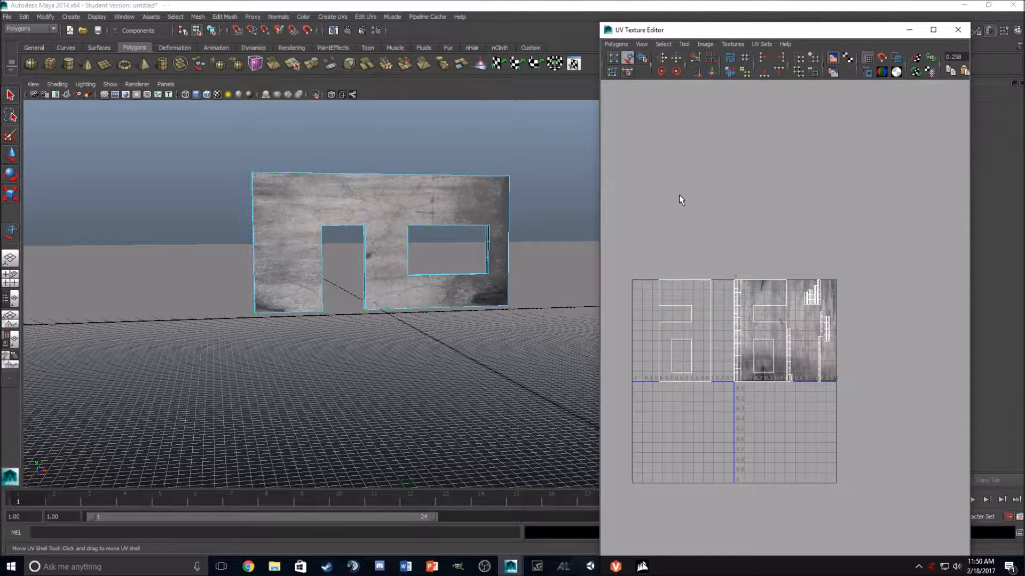
{"action": "left_click_drag", "start_coordinate": [685, 191], "coordinate": [684, 272]}
{"action": "key", "text": "ctrl+z"}
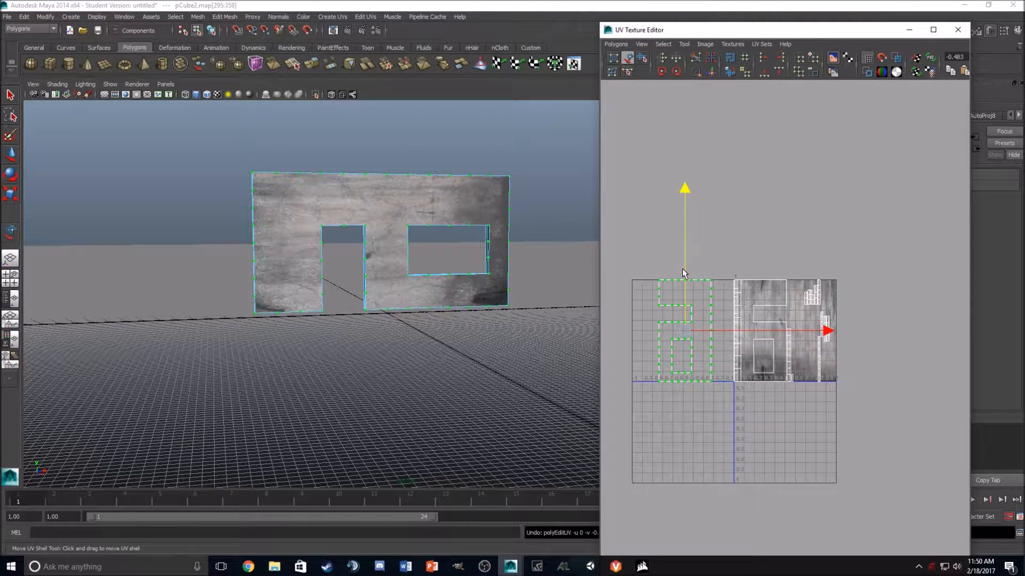
Step: Clear the UV selection, close the UV Texture Editor, and inspect the texture around the window opening
{"action": "left_click", "coordinate": [755, 209]}
{"action": "left_click_drag", "start_coordinate": [545, 224], "coordinate": [414, 227], "text": "alt"}
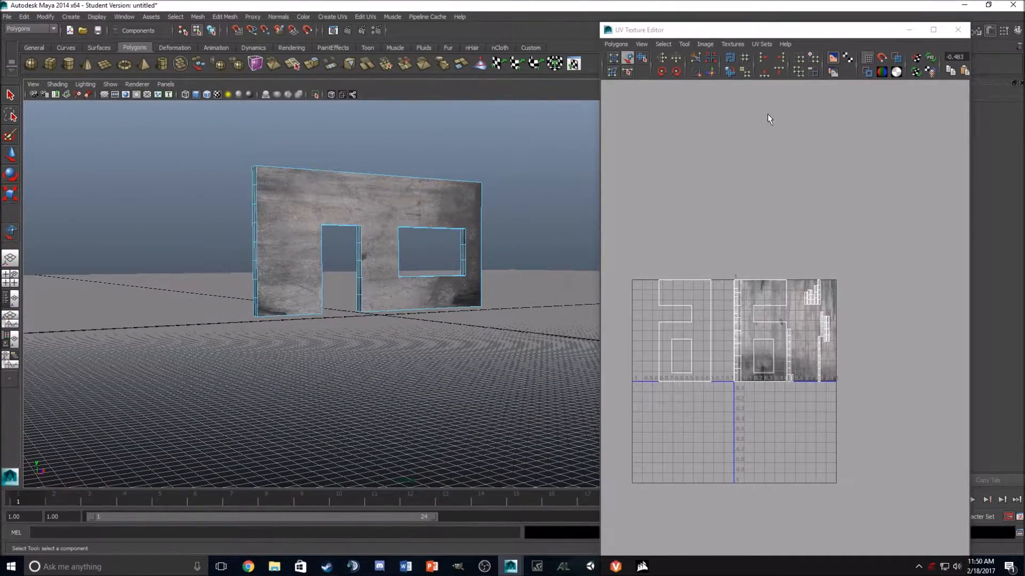
{"action": "left_click", "coordinate": [962, 30]}
{"action": "scroll", "coordinate": [527, 166], "scroll_direction": "up", "scroll_amount": 8}
{"action": "left_click_drag", "start_coordinate": [518, 175], "coordinate": [452, 250], "text": "alt"}
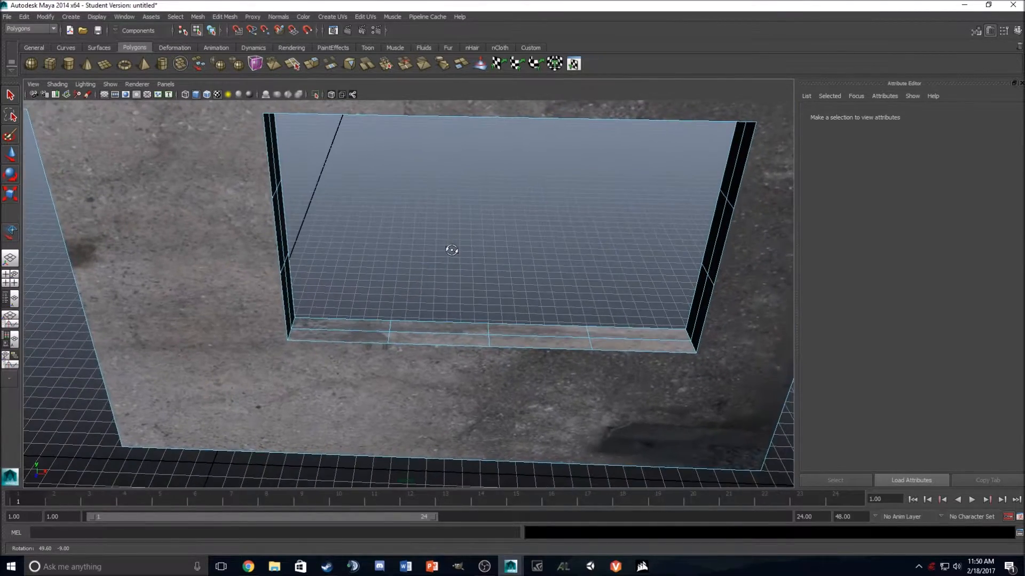
Step: Create a thin polygon cylinder within the wall's thickness on the window side, pulling its height up to about the middle of the window opening
{"action": "key", "text": "space"}
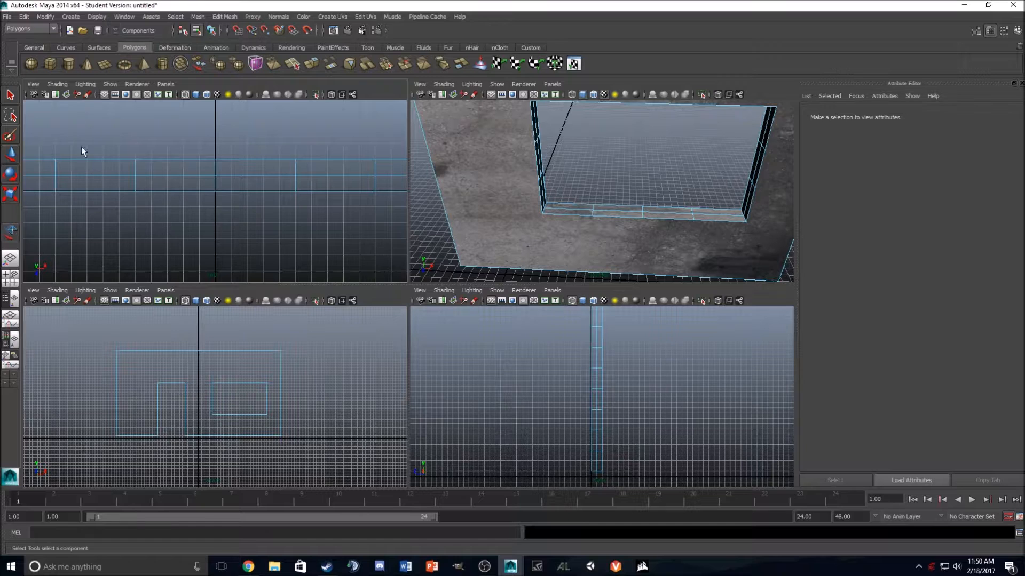
{"action": "left_click", "coordinate": [68, 64]}
{"action": "scroll", "coordinate": [315, 171], "scroll_direction": "down", "scroll_amount": 5}
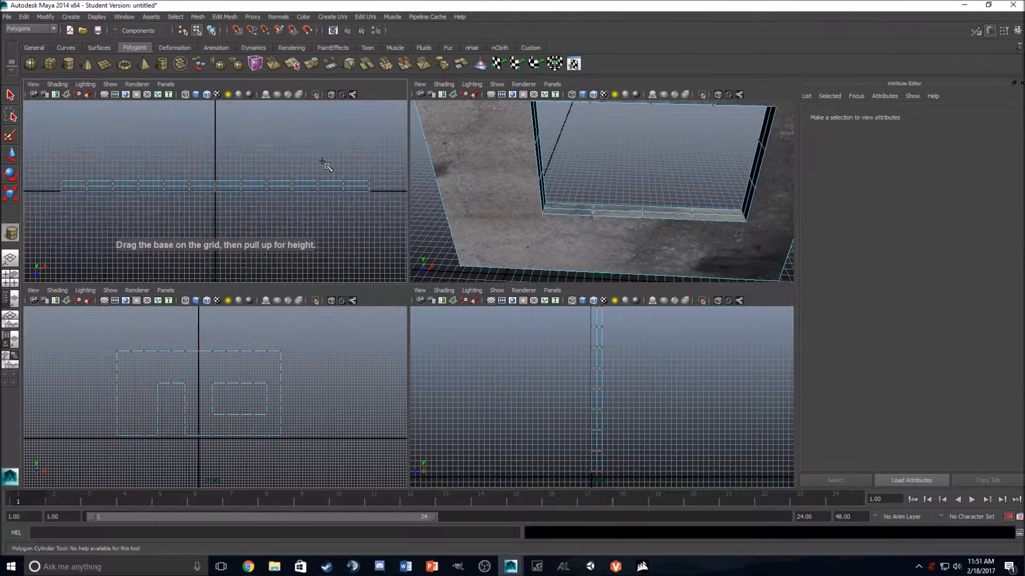
{"action": "scroll", "coordinate": [315, 181], "scroll_direction": "up", "scroll_amount": 5}
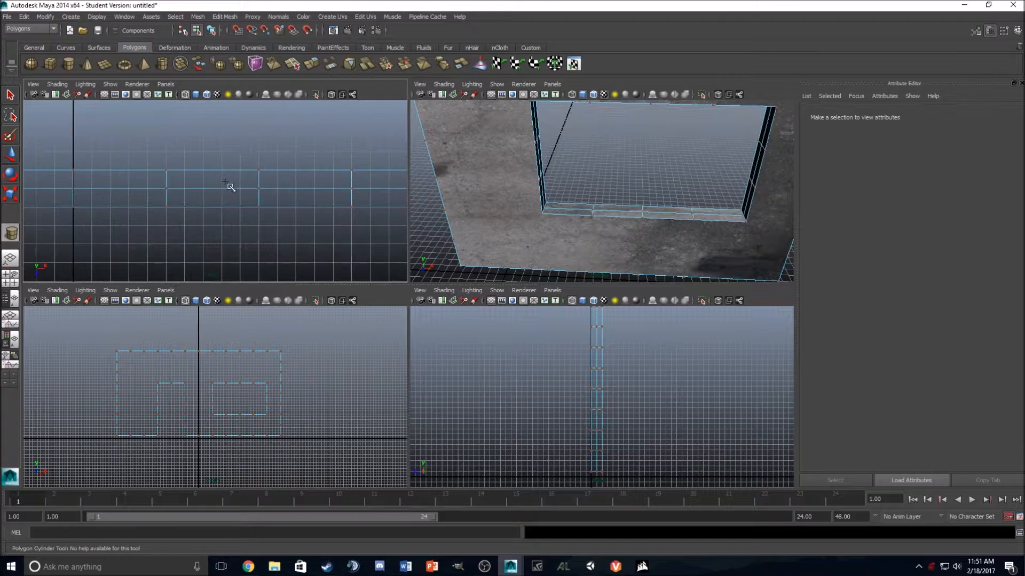
{"action": "left_click_drag", "start_coordinate": [230, 184], "coordinate": [231, 196]}
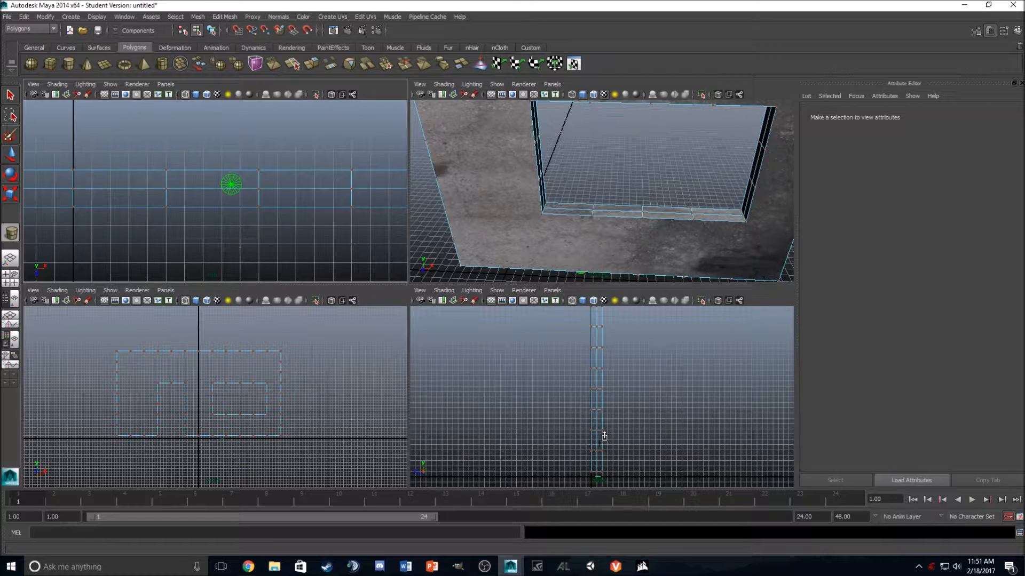
{"action": "left_click_drag", "start_coordinate": [604, 437], "coordinate": [602, 397]}
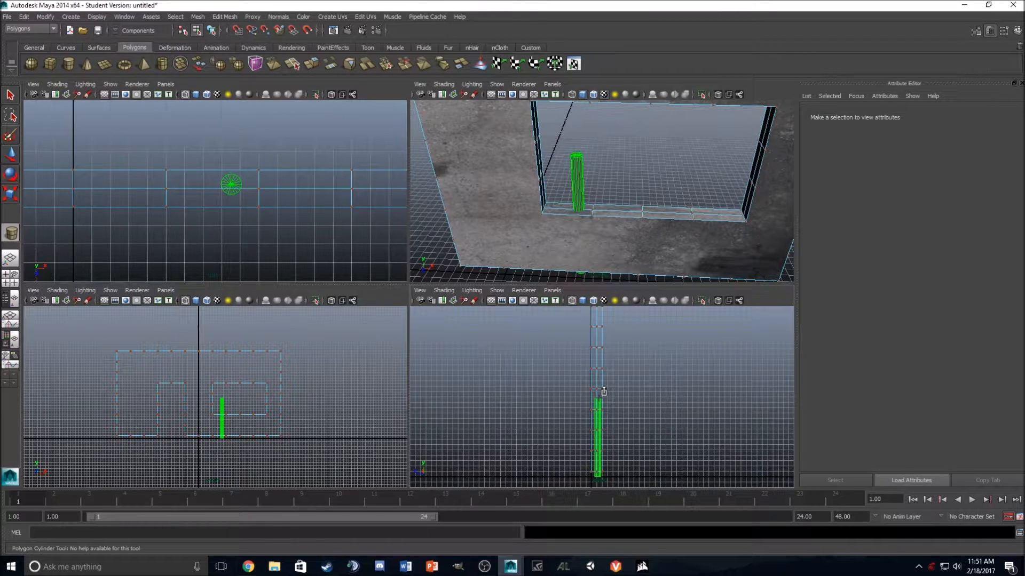
{"action": "left_click_drag", "start_coordinate": [600, 395], "coordinate": [600, 395]}
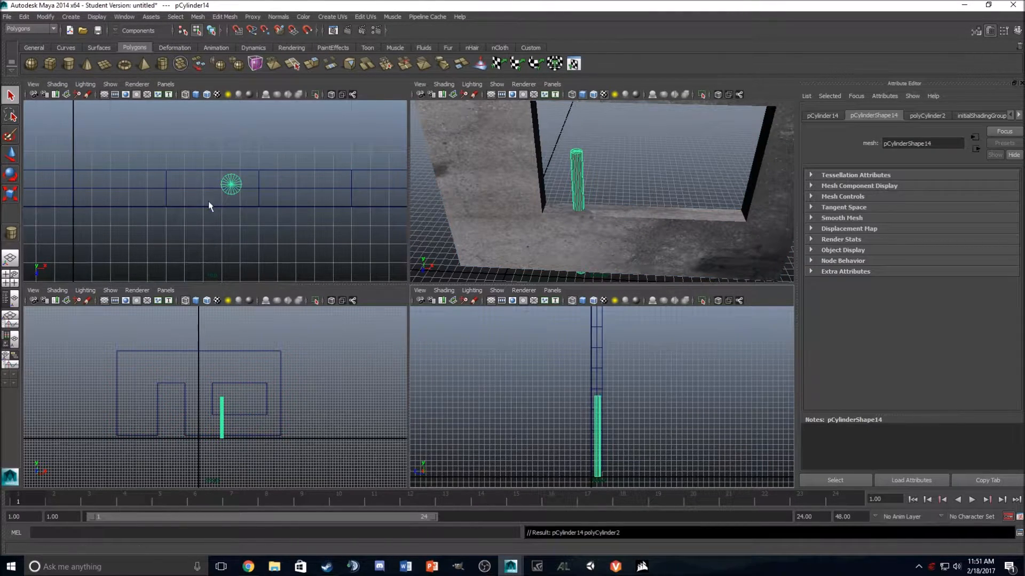
Step: Raise the cylinder into the window opening and snap it to X 1.2, near the opening's door-side edge
{"action": "key", "text": "space"}
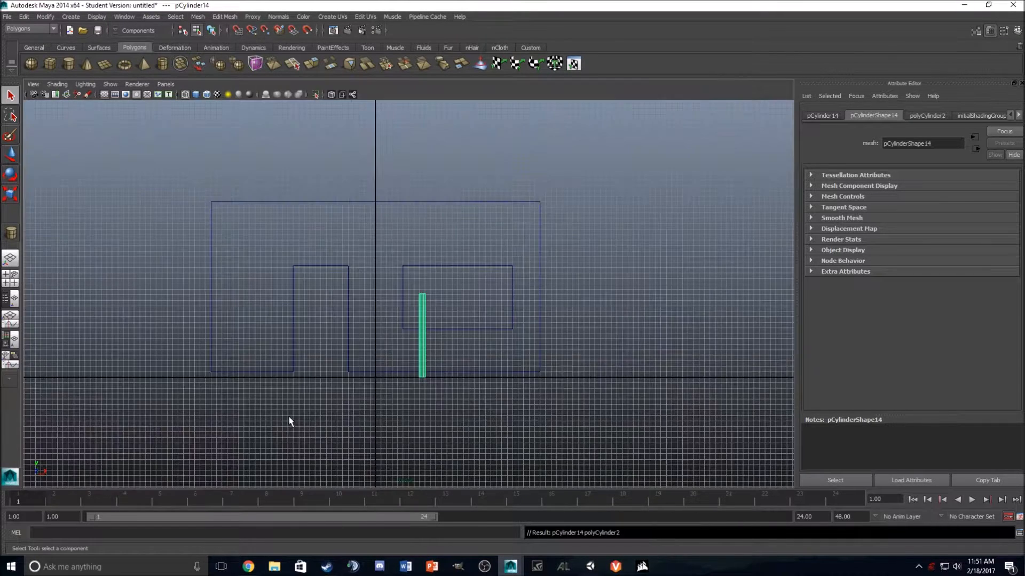
{"action": "scroll", "coordinate": [310, 373], "scroll_direction": "up", "scroll_amount": 3}
{"action": "left_click", "coordinate": [15, 158]}
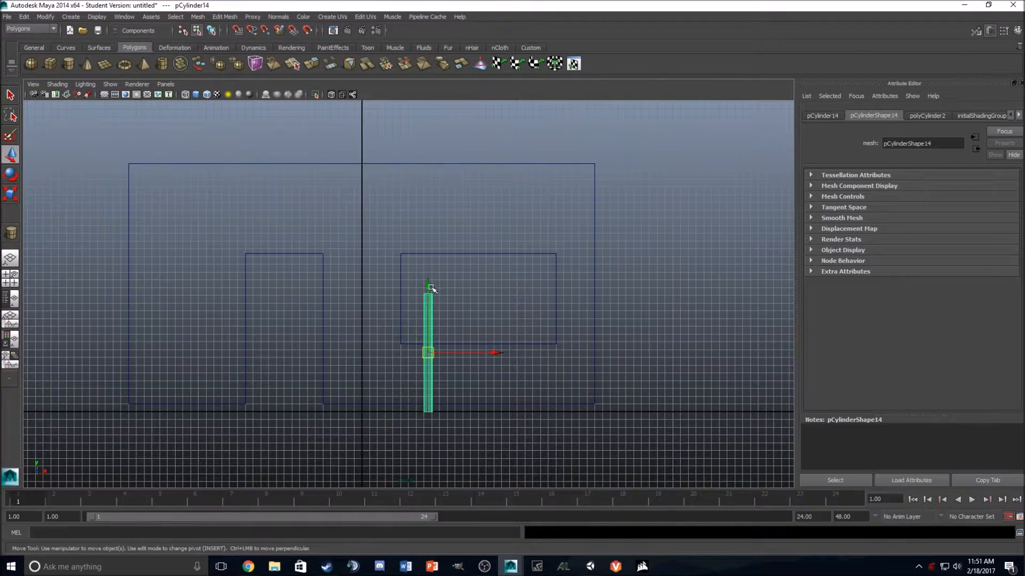
{"action": "left_click_drag", "start_coordinate": [428, 288], "coordinate": [429, 246]}
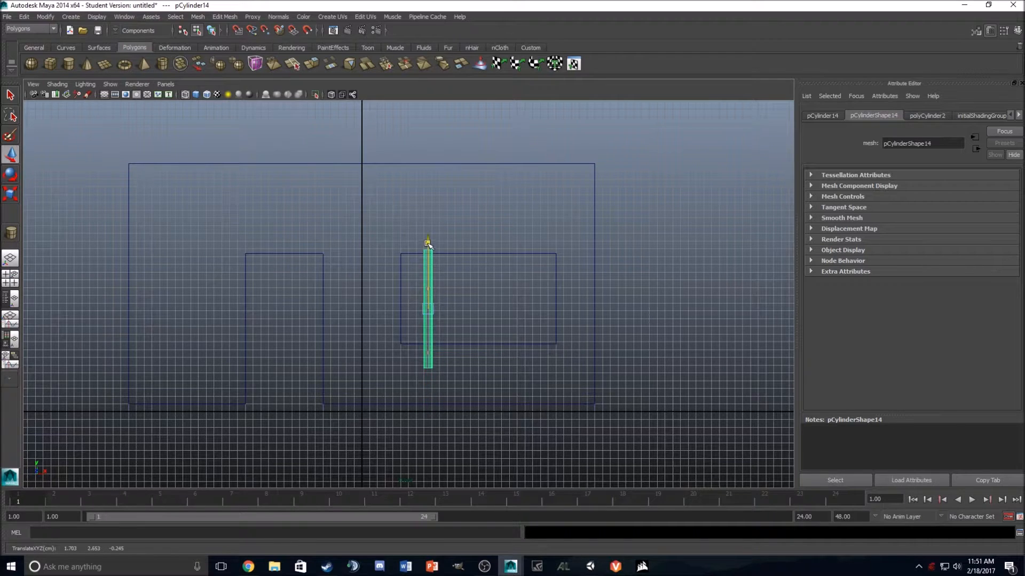
{"action": "scroll", "coordinate": [429, 246], "scroll_direction": "up", "scroll_amount": 2}
{"action": "left_click_drag", "start_coordinate": [435, 312], "coordinate": [410, 312]}
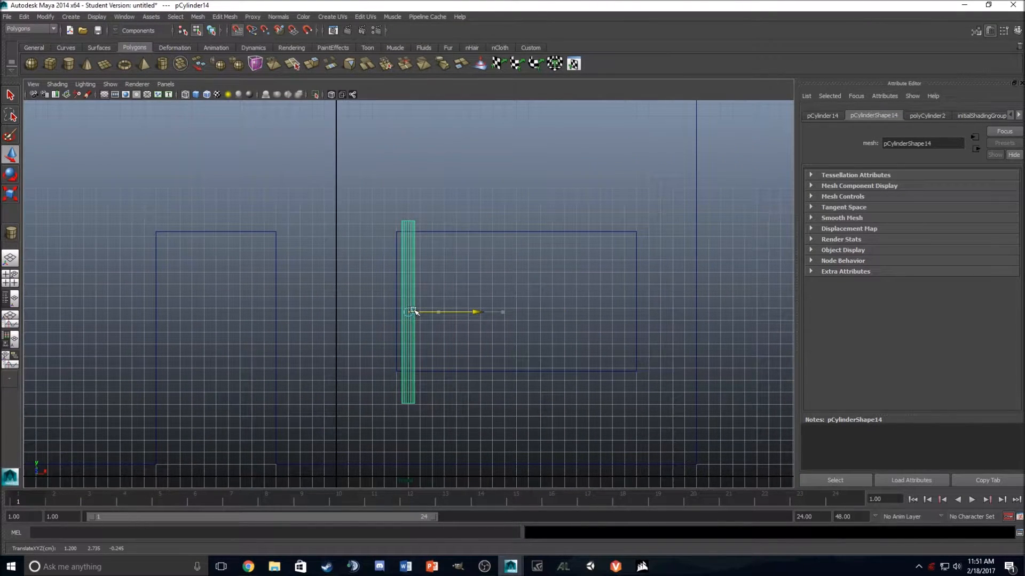
Step: Return from component to object selection mode and select the cylinder in the window opening
{"action": "left_click", "coordinate": [203, 145]}
{"action": "right_click_drag", "start_coordinate": [161, 232], "coordinate": [116, 201]}
{"action": "right_click", "coordinate": [190, 177]}
{"action": "right_click", "coordinate": [195, 235]}
{"action": "right_click", "coordinate": [197, 231]}
{"action": "right_click_drag", "start_coordinate": [197, 232], "coordinate": [234, 218]}
{"action": "left_click", "coordinate": [202, 231]}
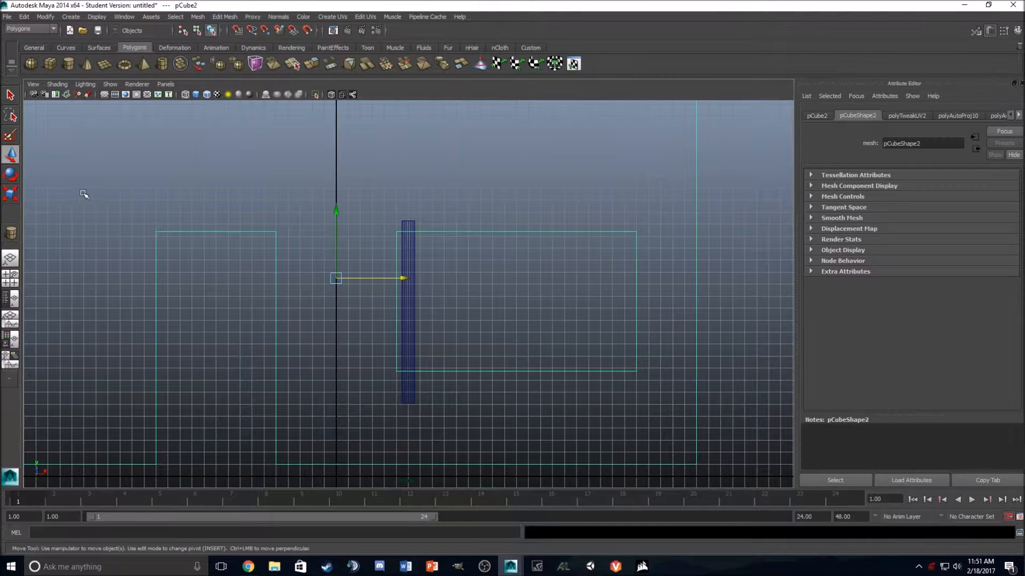
{"action": "left_click_drag", "start_coordinate": [405, 279], "coordinate": [405, 279]}
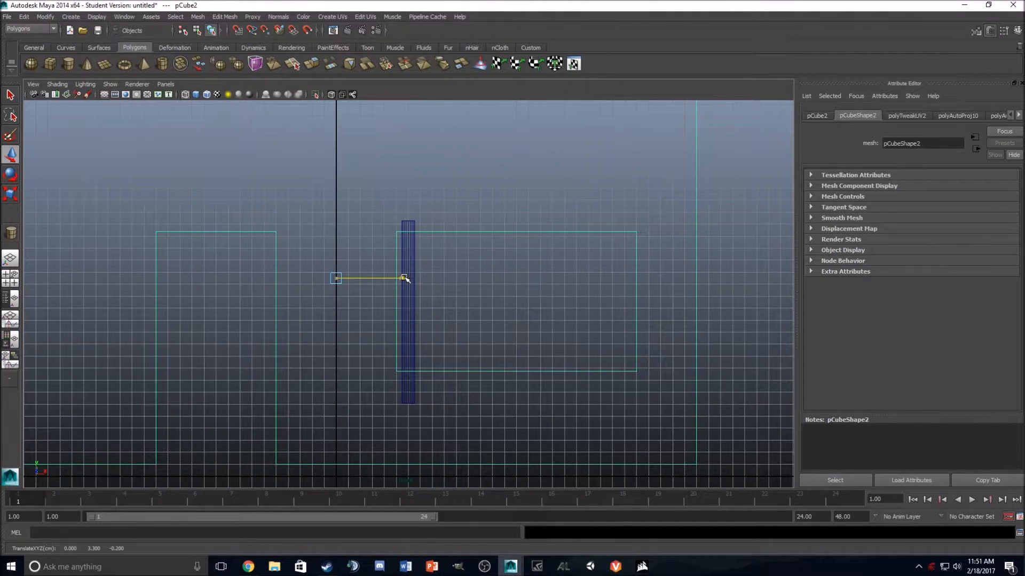
{"action": "left_click", "coordinate": [409, 246]}
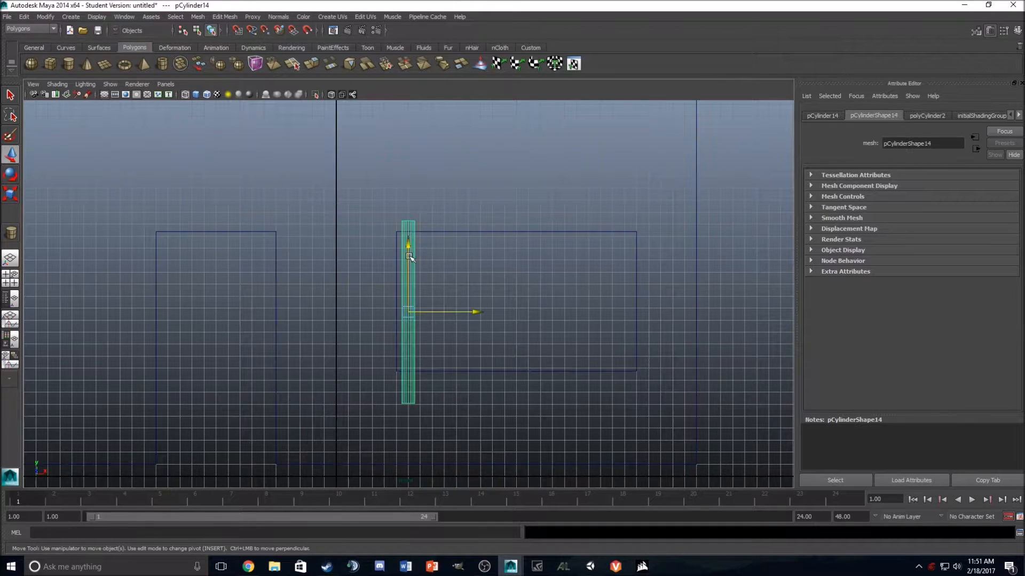
Step: Scale the cylinder down uniformly to about 0.53 and raise it slightly within the window opening
{"action": "left_click", "coordinate": [10, 195]}
{"action": "left_click_drag", "start_coordinate": [409, 314], "coordinate": [367, 319]}
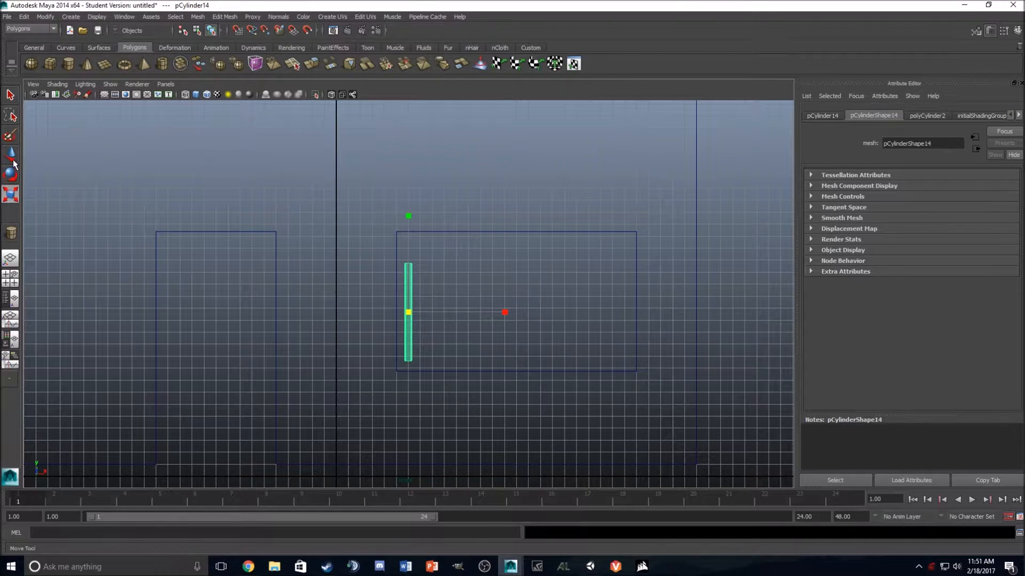
{"action": "key", "text": "w"}
{"action": "left_click_drag", "start_coordinate": [408, 245], "coordinate": [411, 239]}
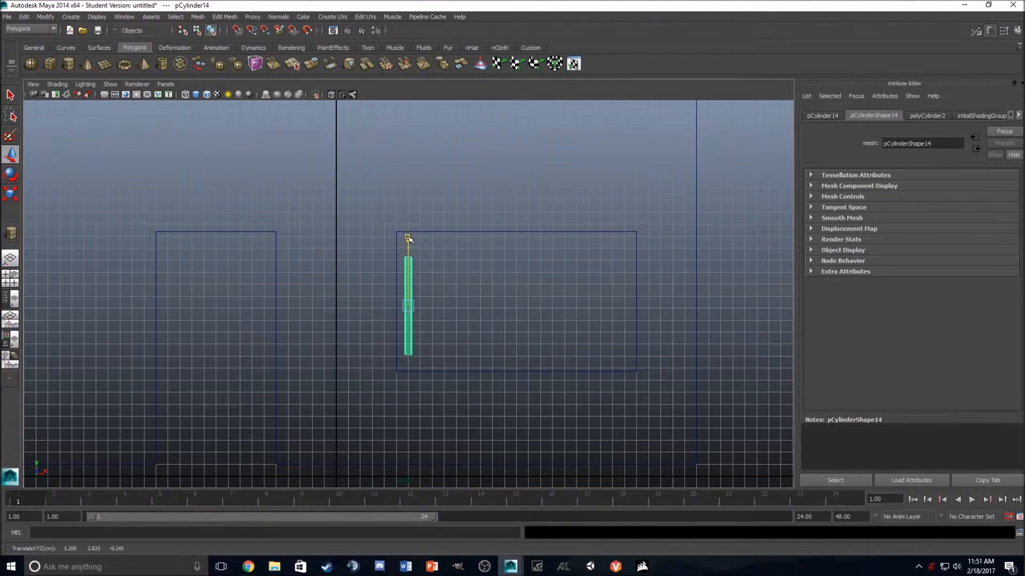
Step: Stretch the cylinder along Y and centre it at about Y 2.92 so it slightly overlaps the opening's upper and lower edges
{"action": "left_click", "coordinate": [11, 194]}
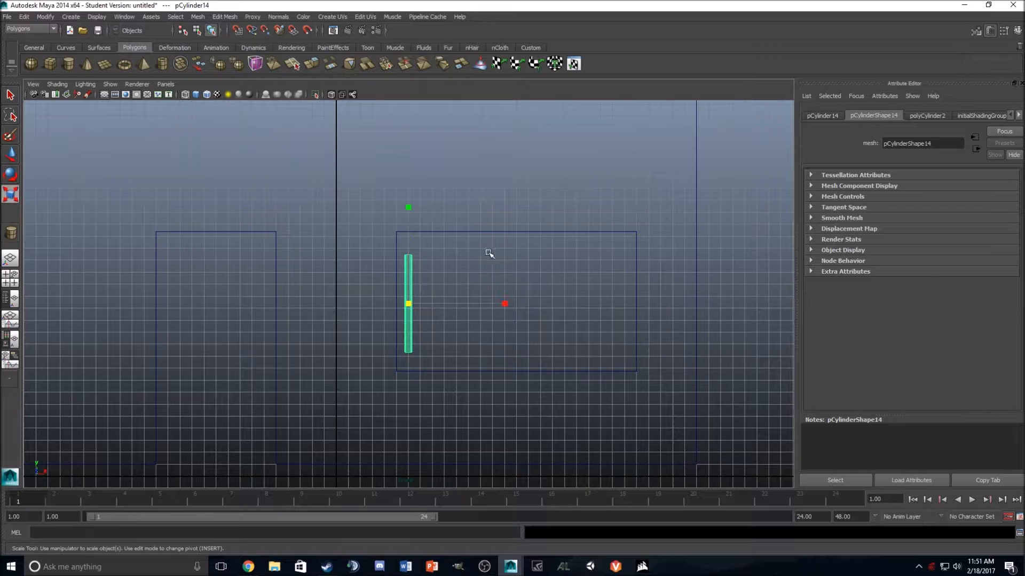
{"action": "left_click_drag", "start_coordinate": [408, 209], "coordinate": [417, 172]}
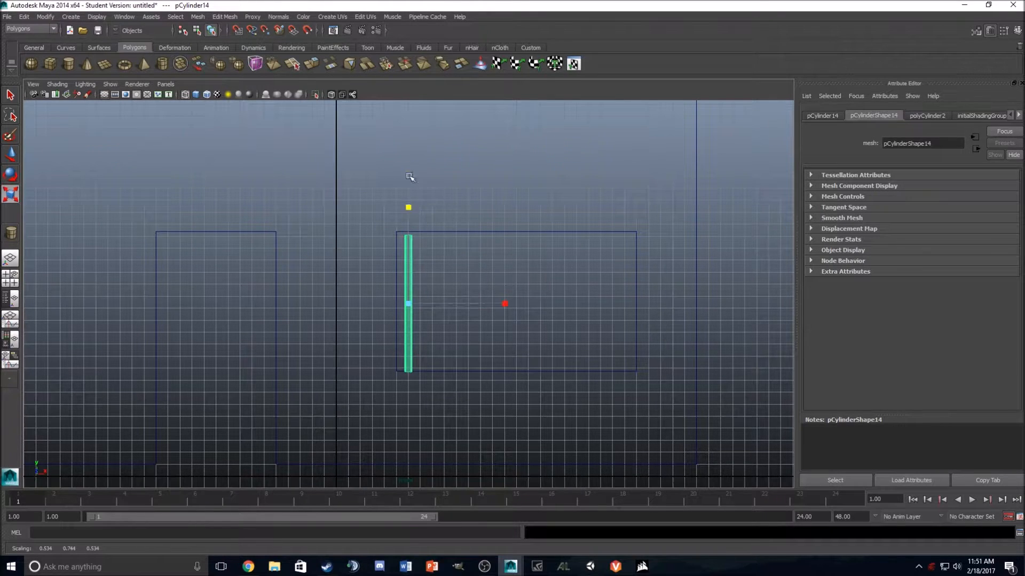
{"action": "left_click", "coordinate": [14, 158]}
{"action": "left_click_drag", "start_coordinate": [410, 238], "coordinate": [408, 235]}
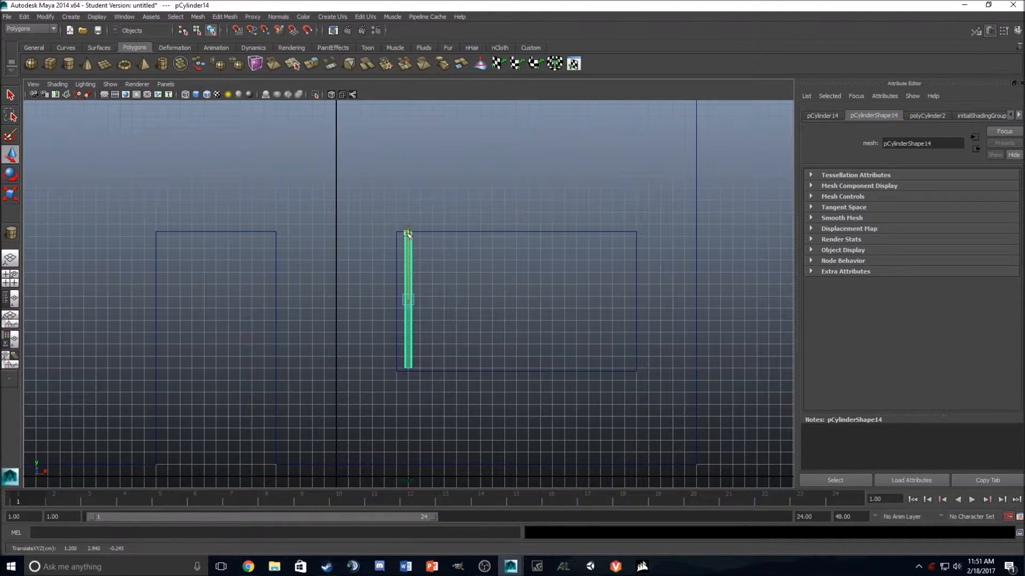
{"action": "left_click", "coordinate": [18, 188]}
{"action": "left_click_drag", "start_coordinate": [408, 205], "coordinate": [409, 208]}
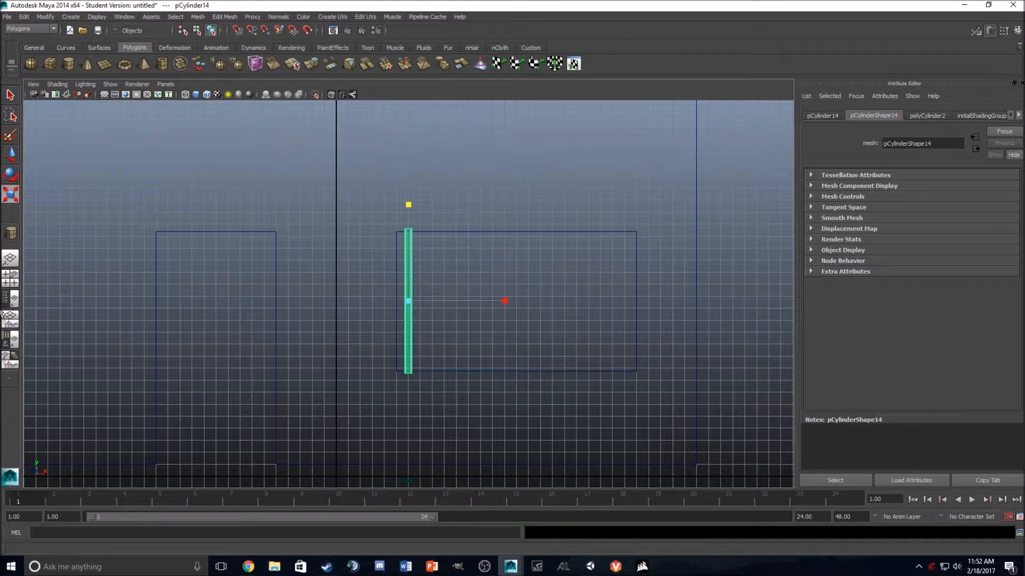
Step: Move the cylinder along Z to about -0.2 so it sits on the centre line of the wall's thickness
{"action": "left_click", "coordinate": [10, 261]}
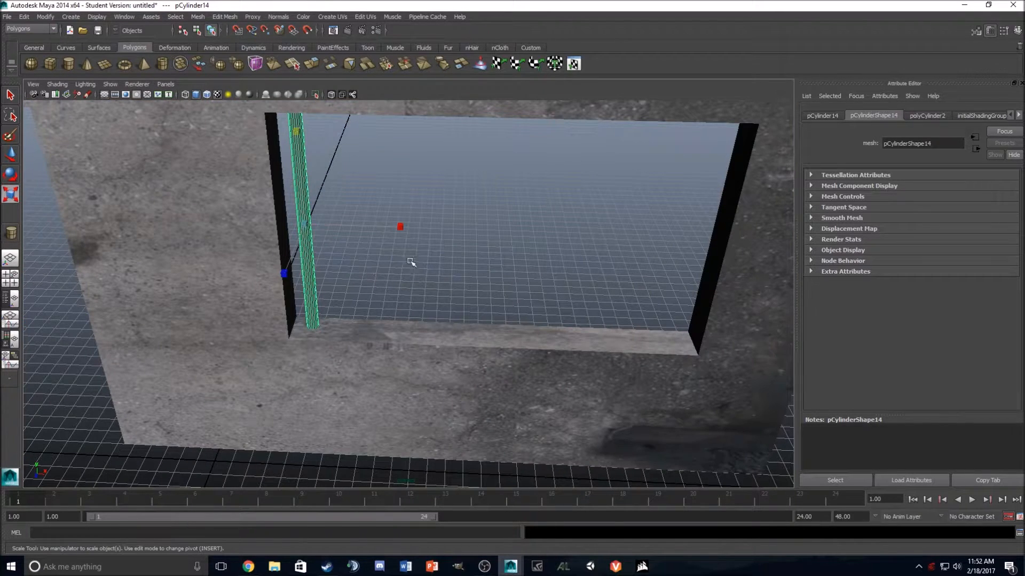
{"action": "left_click", "coordinate": [10, 278]}
{"action": "key", "text": "space"}
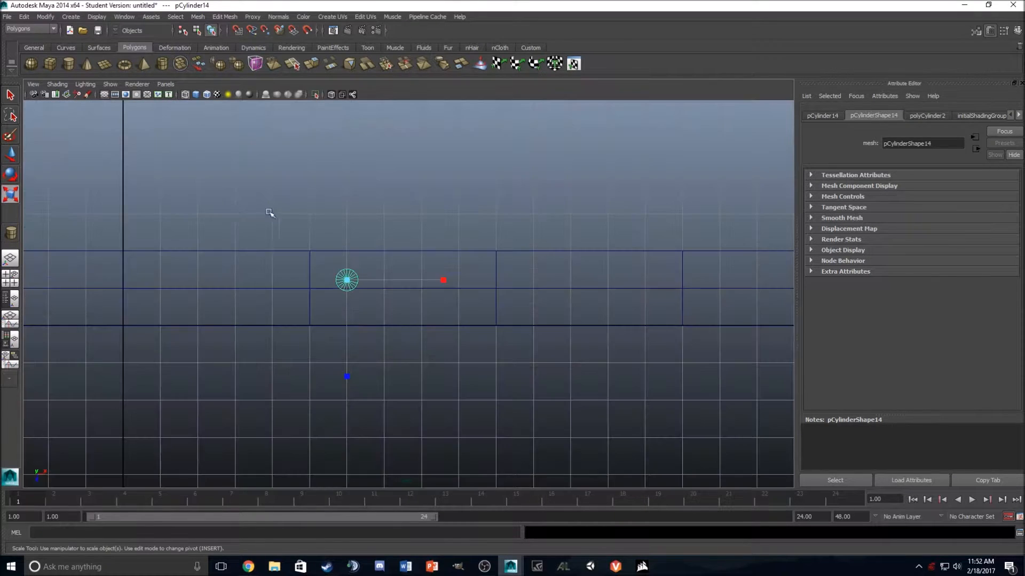
{"action": "key", "text": "w"}
{"action": "left_click_drag", "start_coordinate": [347, 321], "coordinate": [354, 297]}
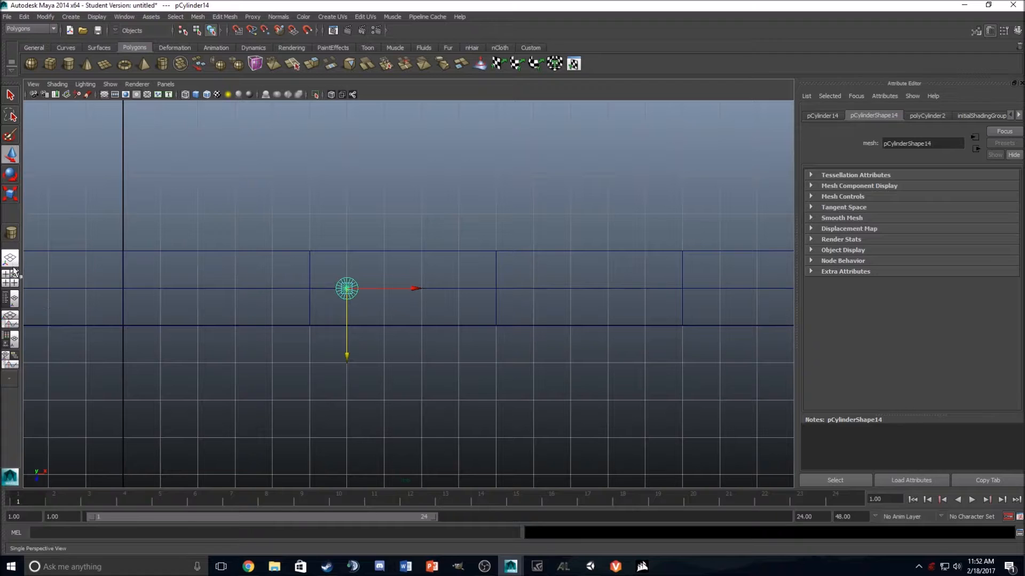
Step: Try to assign an existing material to the window bar and check it up close in the perspective view
{"action": "left_click", "coordinate": [14, 286]}
{"action": "left_click", "coordinate": [654, 168]}
{"action": "scroll", "coordinate": [640, 178], "scroll_direction": "up", "scroll_amount": 5}
{"action": "left_click_drag", "start_coordinate": [639, 178], "coordinate": [652, 148], "text": "alt"}
{"action": "scroll", "coordinate": [646, 152], "scroll_direction": "down", "scroll_amount": 6}
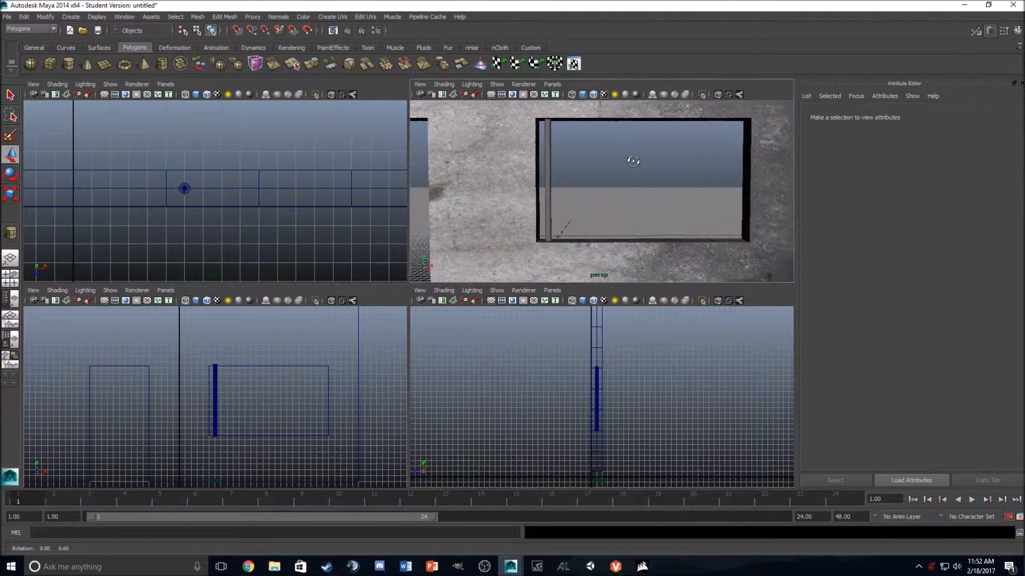
{"action": "left_click", "coordinate": [554, 143]}
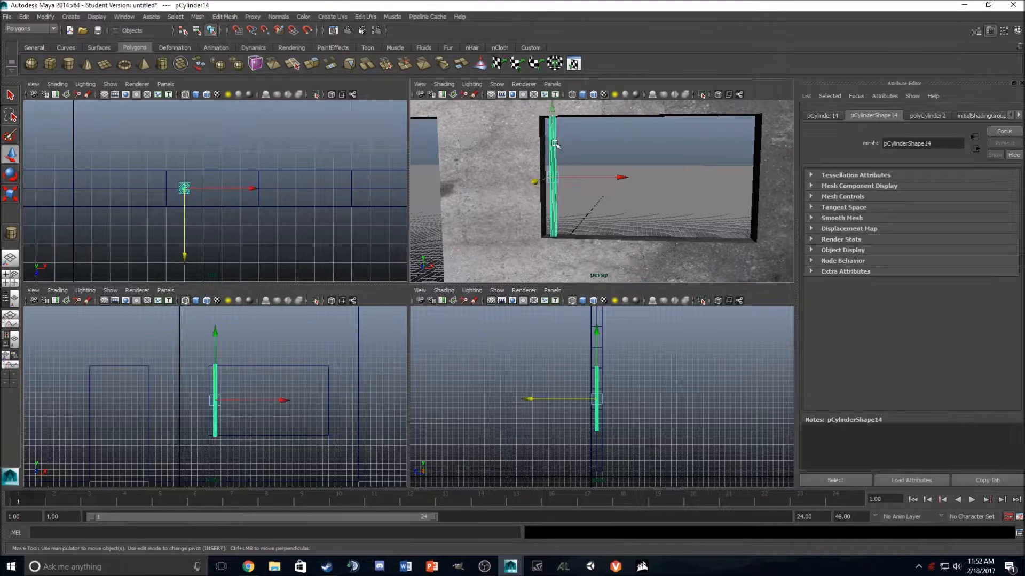
{"action": "right_click_drag", "start_coordinate": [554, 143], "coordinate": [639, 388]}
{"action": "left_click", "coordinate": [634, 187]}
{"action": "scroll", "coordinate": [630, 163], "scroll_direction": "up", "scroll_amount": 5}
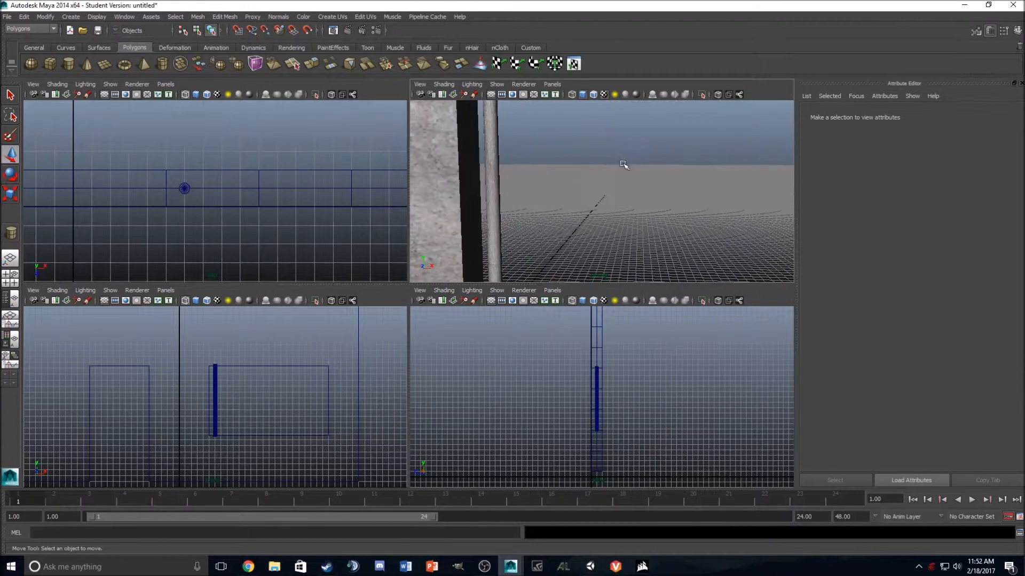
Step: Assign the existing lambert4 material to the window bar and inspect its upper end
{"action": "left_click", "coordinate": [492, 159]}
{"action": "right_click_drag", "start_coordinate": [492, 159], "coordinate": [565, 416]}
{"action": "left_click", "coordinate": [624, 210]}
{"action": "left_click_drag", "start_coordinate": [625, 210], "coordinate": [599, 132], "text": "alt"}
{"action": "left_click", "coordinate": [515, 168]}
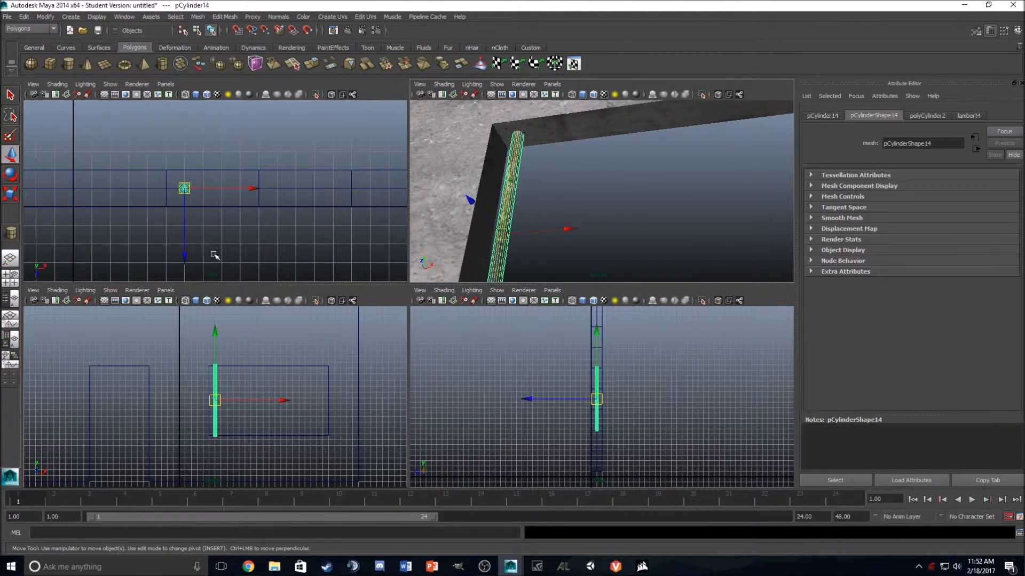
Step: Duplicate the window bar and snap the copy to X 1.6 beside the original
{"action": "key", "text": "space"}
{"action": "scroll", "coordinate": [442, 279], "scroll_direction": "up", "scroll_amount": 5}
{"action": "left_click", "coordinate": [461, 261]}
{"action": "left_click", "coordinate": [410, 262]}
{"action": "key", "text": "ctrl+d"}
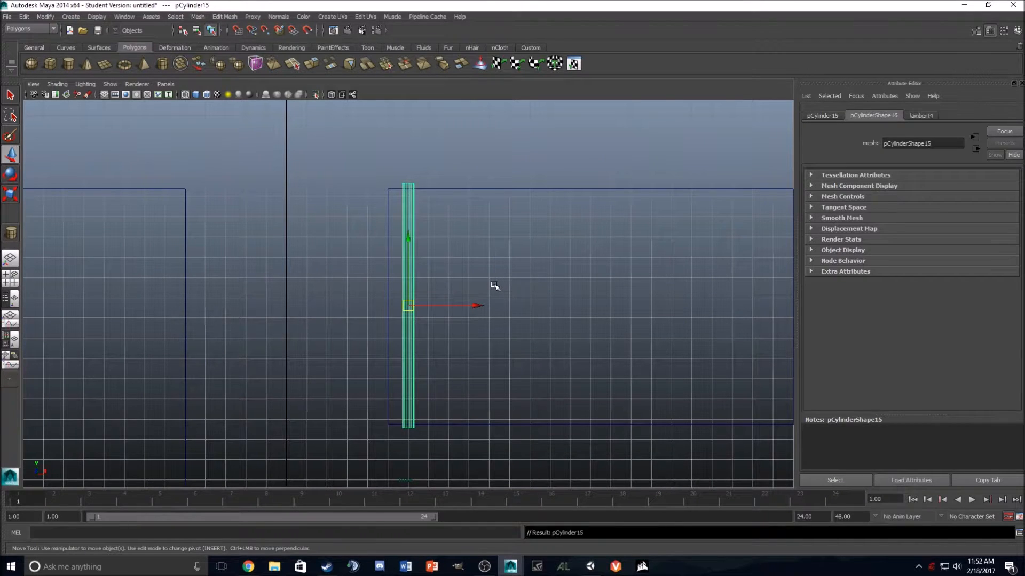
{"action": "left_click_drag", "start_coordinate": [474, 306], "coordinate": [536, 305]}
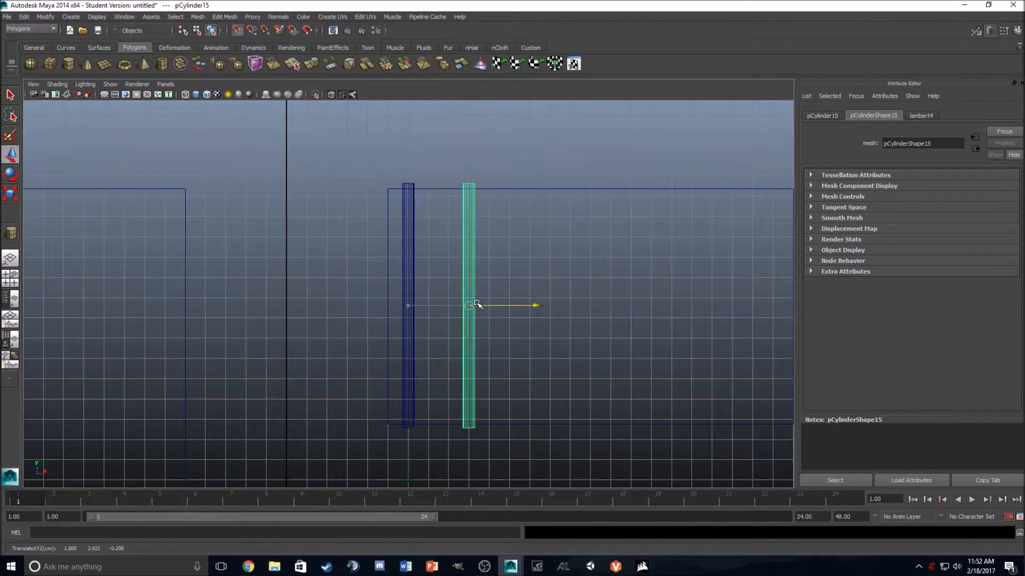
{"action": "left_click_drag", "start_coordinate": [462, 299], "coordinate": [442, 291]}
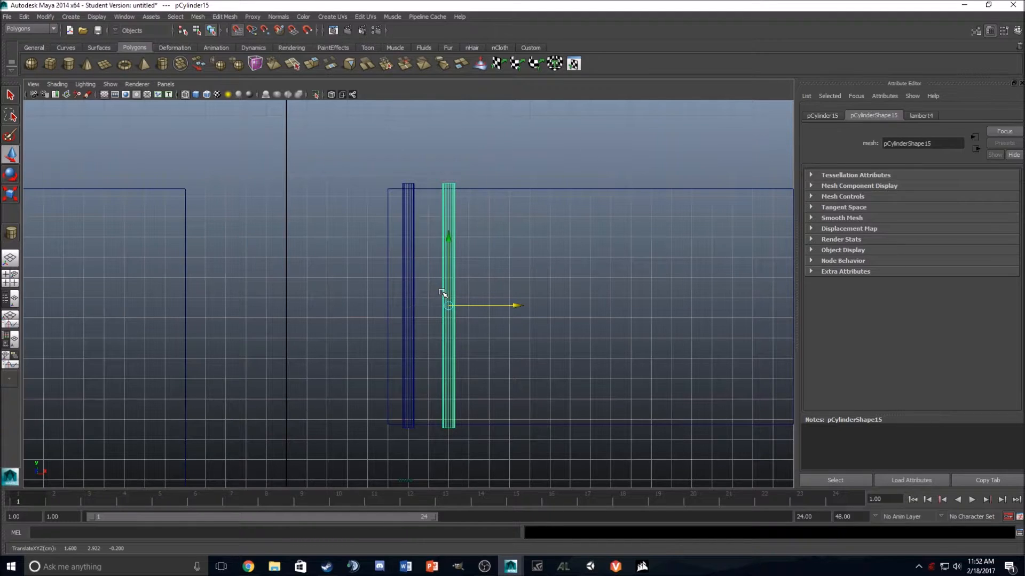
Step: Repeat the duplication with the same spacing until ten evenly spaced bars fill the window opening, then clear the selection
{"action": "key", "text": "shift+d"}
{"action": "key", "text": "shift+d"}
{"action": "key", "text": "shift+d"}
{"action": "key", "text": "shift+d"}
{"action": "key", "text": "shift+d"}
{"action": "key", "text": "shift+d"}
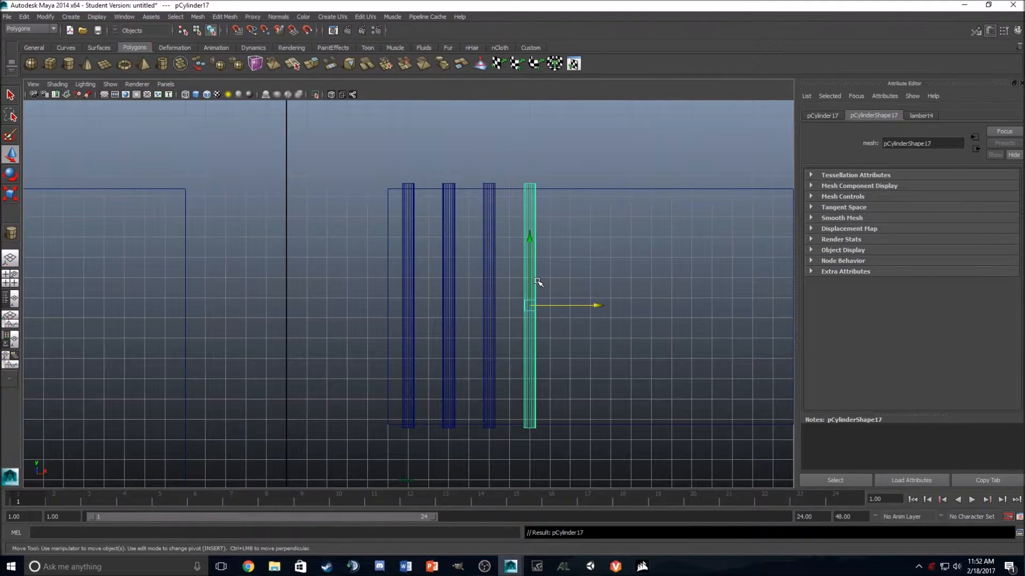
{"action": "key", "text": "shift+d"}
{"action": "key", "text": "shift+d"}
{"action": "scroll", "coordinate": [540, 275], "scroll_direction": "down", "scroll_amount": 5}
{"action": "key", "text": "shift+d"}
{"action": "left_click", "coordinate": [579, 274]}
{"action": "scroll", "coordinate": [578, 275], "scroll_direction": "up", "scroll_amount": 3}
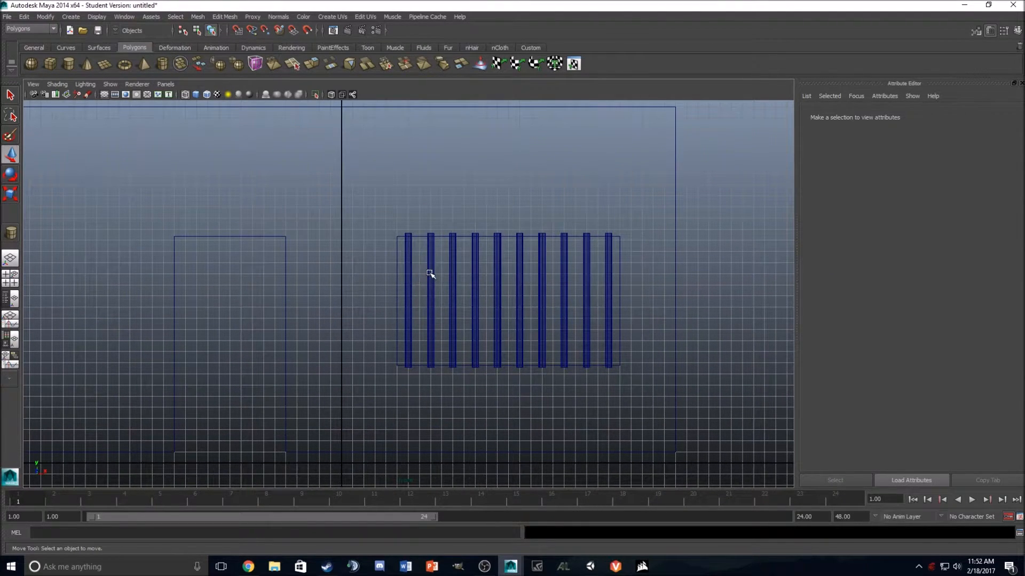
{"action": "left_click", "coordinate": [430, 274]}
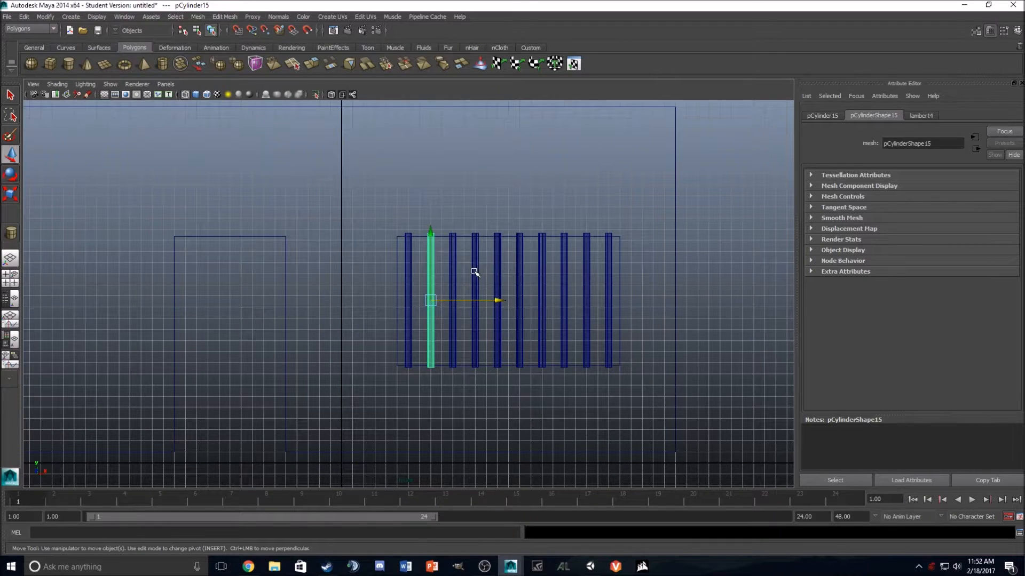
{"action": "left_click", "coordinate": [474, 273], "text": "shift"}
{"action": "left_click", "coordinate": [520, 274], "text": "shift"}
{"action": "left_click", "coordinate": [563, 273], "text": "shift"}
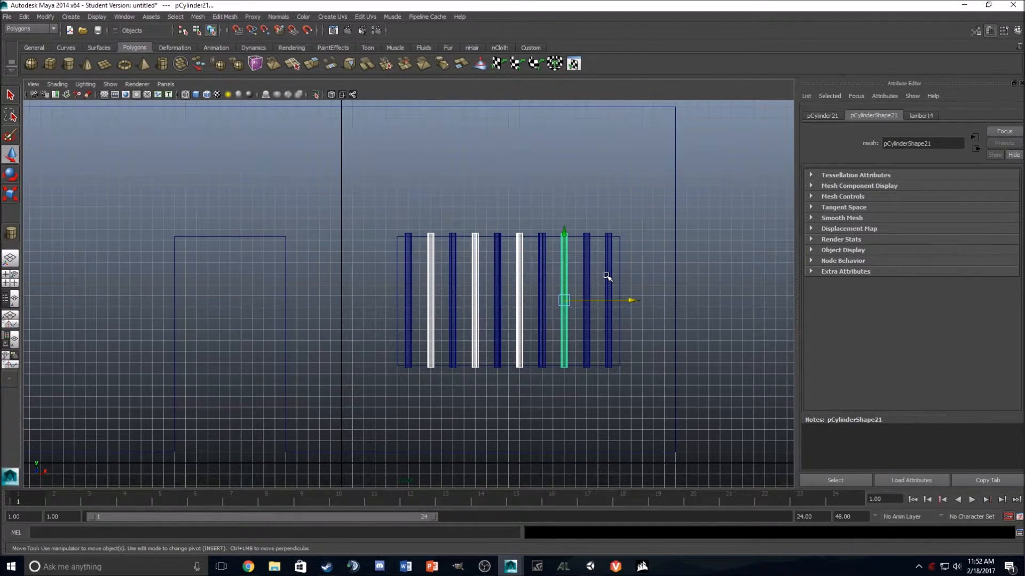
{"action": "left_click", "coordinate": [711, 257]}
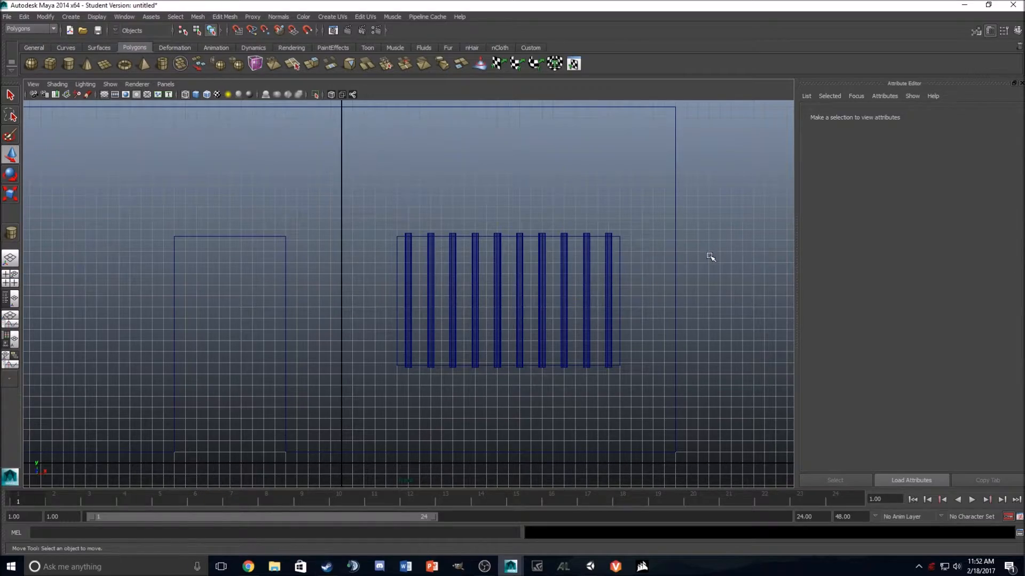
Step: Examine the whole wall with its barred window in the perspective view and select the wall
{"action": "left_click", "coordinate": [13, 265]}
{"action": "scroll", "coordinate": [422, 293], "scroll_direction": "down", "scroll_amount": 8}
{"action": "left_click_drag", "start_coordinate": [427, 293], "coordinate": [421, 336], "text": "alt"}
{"action": "scroll", "coordinate": [451, 319], "scroll_direction": "down", "scroll_amount": 8}
{"action": "scroll", "coordinate": [421, 336], "scroll_direction": "up", "scroll_amount": 8}
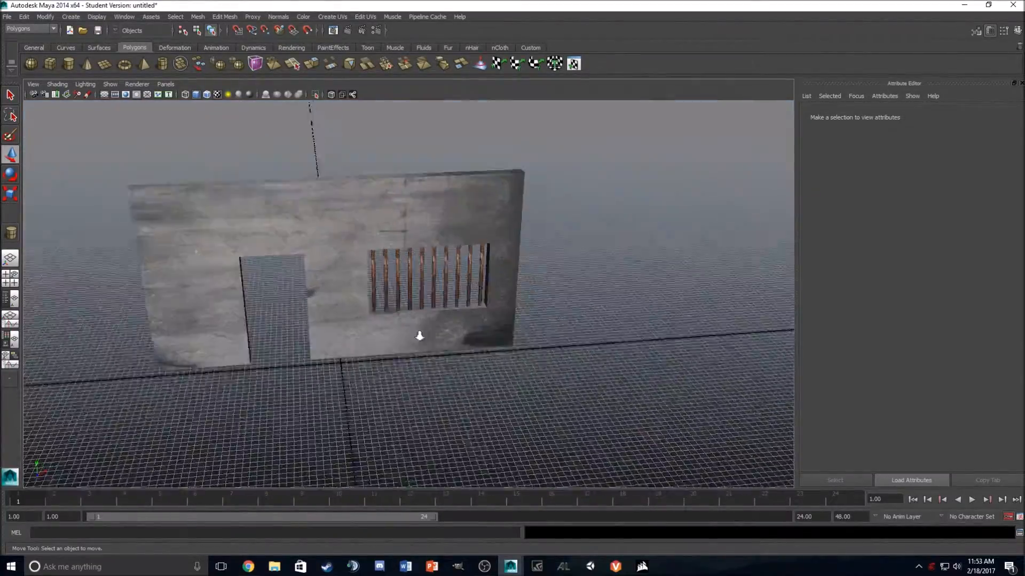
{"action": "mouse_move", "coordinate": [466, 361]}
{"action": "left_mouse_down", "text": "alt"}
{"action": "mouse_move", "coordinate": [391, 335]}
{"action": "mouse_move", "coordinate": [457, 362]}
{"action": "mouse_move", "coordinate": [460, 353]}
{"action": "left_mouse_up", "text": "alt"}
{"action": "left_click", "coordinate": [494, 211]}
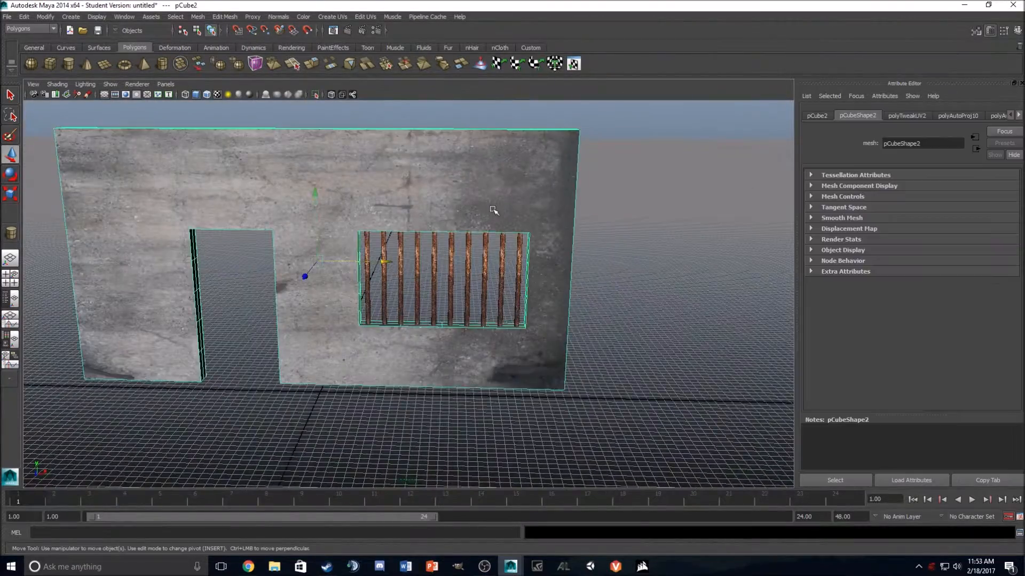
Step: Combine the wall and all its window bars into a single mesh and check it from several angles
{"action": "scroll", "coordinate": [502, 211], "scroll_direction": "down", "scroll_amount": 5}
{"action": "left_click", "coordinate": [528, 212]}
{"action": "left_click_drag", "start_coordinate": [221, 358], "coordinate": [218, 358]}
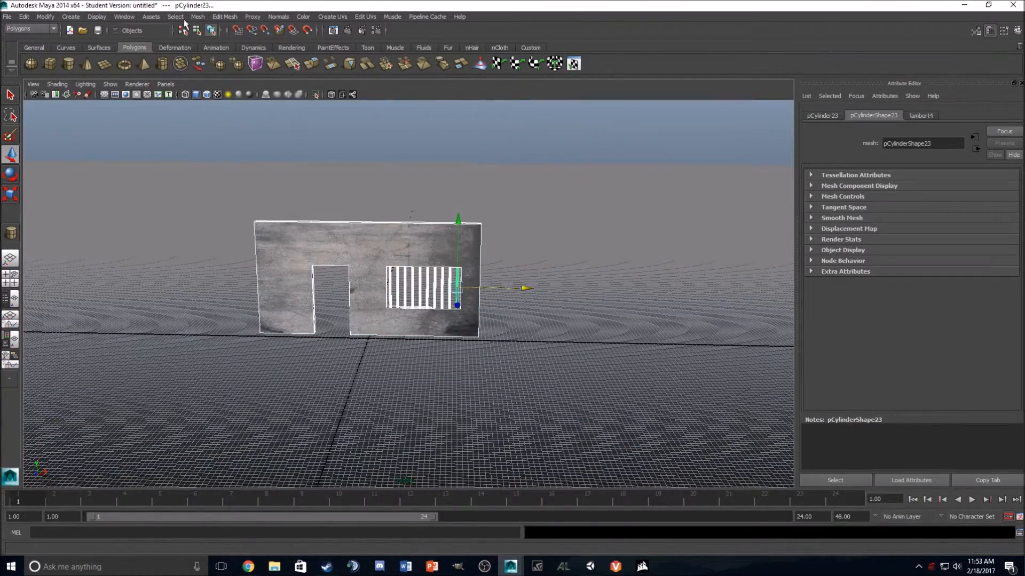
{"action": "left_click", "coordinate": [198, 16]}
{"action": "left_click", "coordinate": [211, 26]}
{"action": "left_click", "coordinate": [553, 274]}
{"action": "left_click_drag", "start_coordinate": [553, 275], "coordinate": [594, 318], "text": "alt"}
{"action": "left_click", "coordinate": [435, 291]}
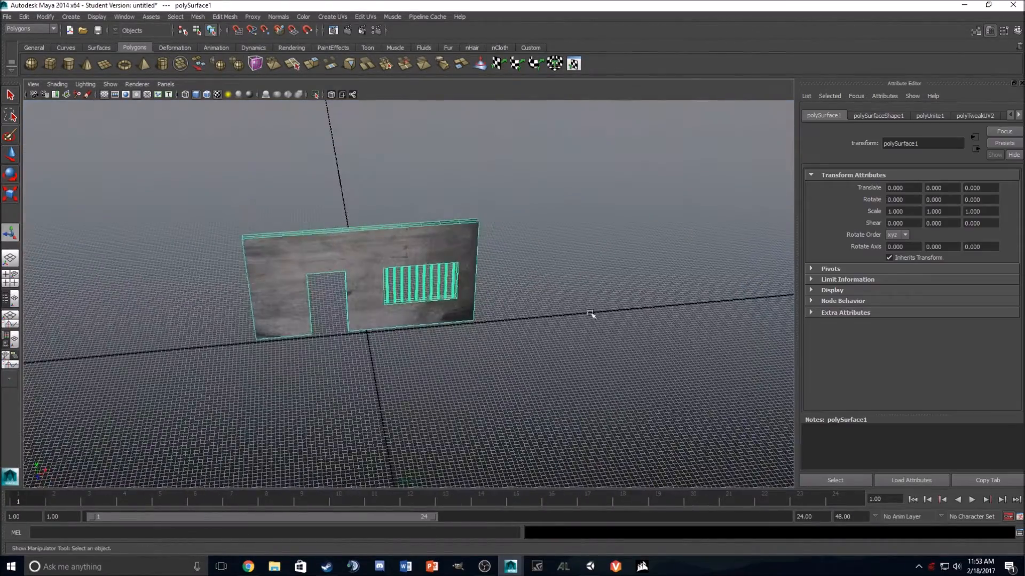
{"action": "left_click", "coordinate": [563, 267]}
{"action": "left_click_drag", "start_coordinate": [563, 267], "coordinate": [417, 252], "text": "alt"}
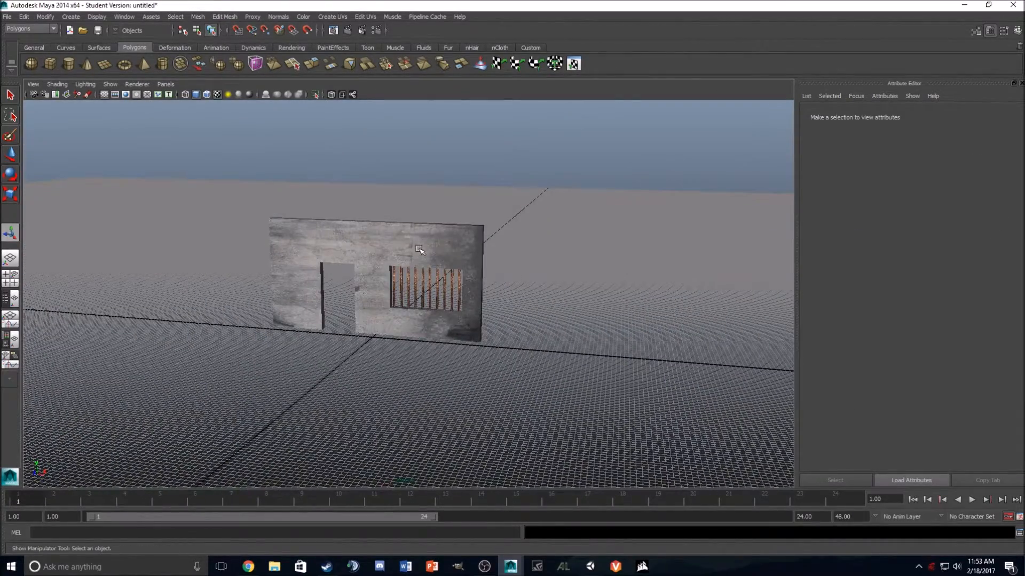
Step: Export the combined wall as FBX over the existing Wall_doorway.fbx in the Sample_Project folder, reviewing the export options first
{"action": "left_click", "coordinate": [420, 250]}
{"action": "left_click", "coordinate": [7, 16]}
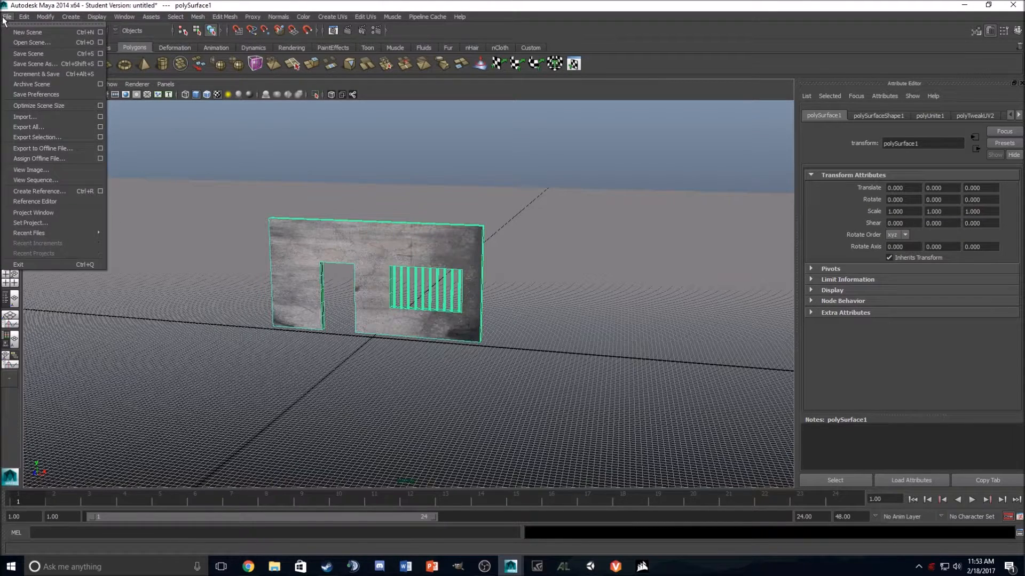
{"action": "left_click", "coordinate": [19, 140]}
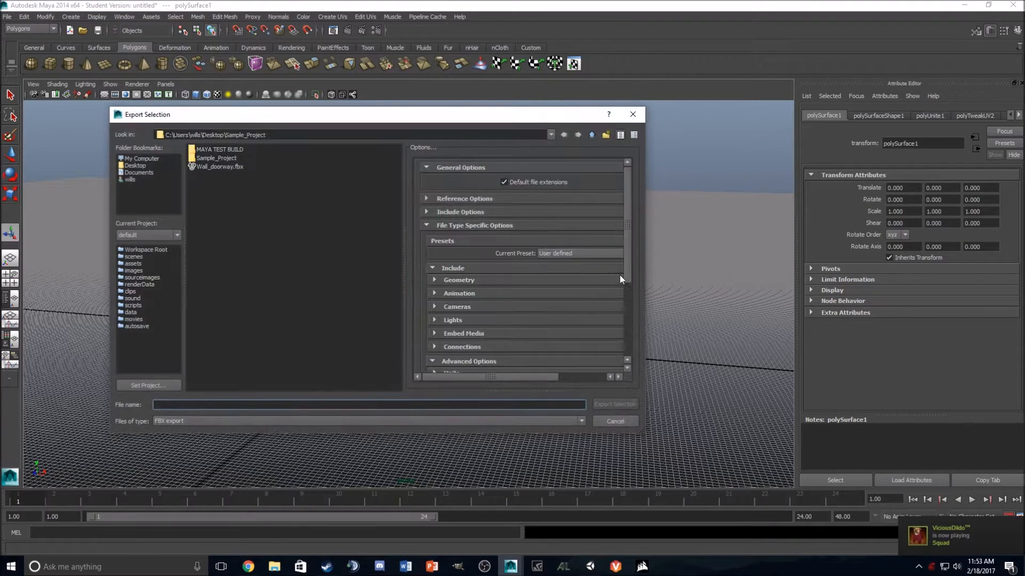
{"action": "left_click_drag", "start_coordinate": [629, 245], "coordinate": [619, 289]}
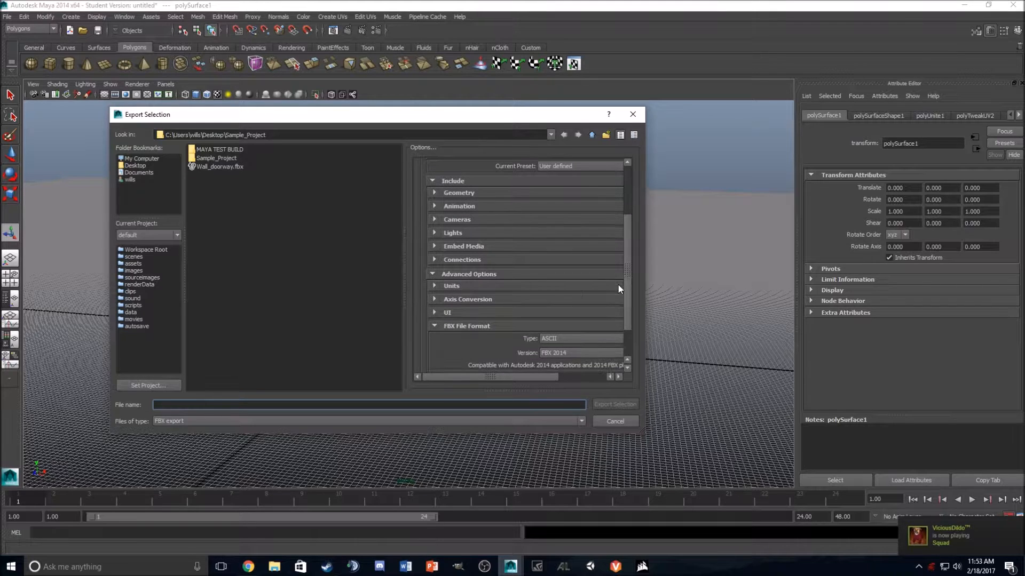
{"action": "left_click", "coordinate": [434, 246]}
{"action": "left_click", "coordinate": [434, 246]}
{"action": "left_click_drag", "start_coordinate": [628, 233], "coordinate": [626, 261]}
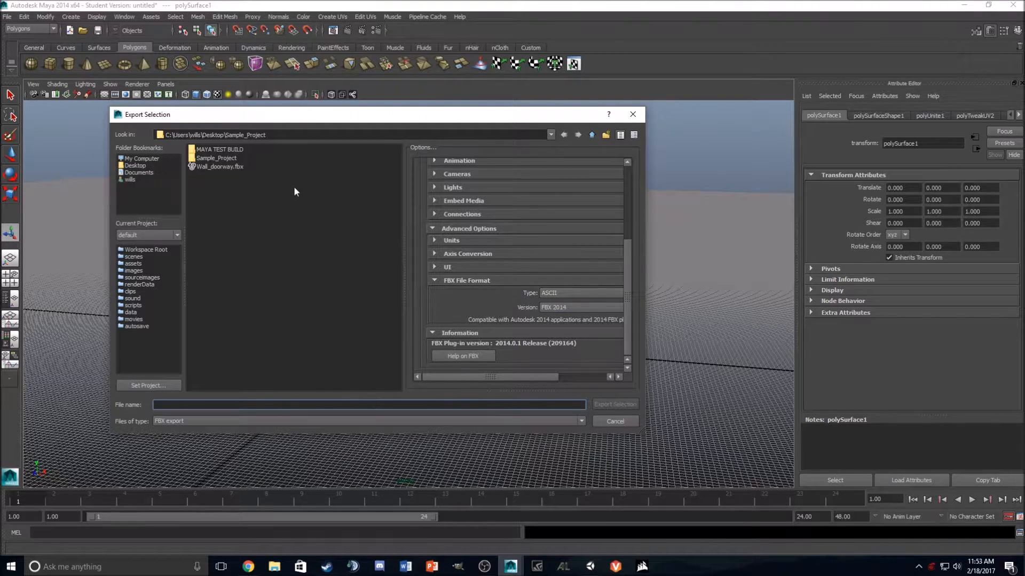
{"action": "left_click", "coordinate": [218, 168]}
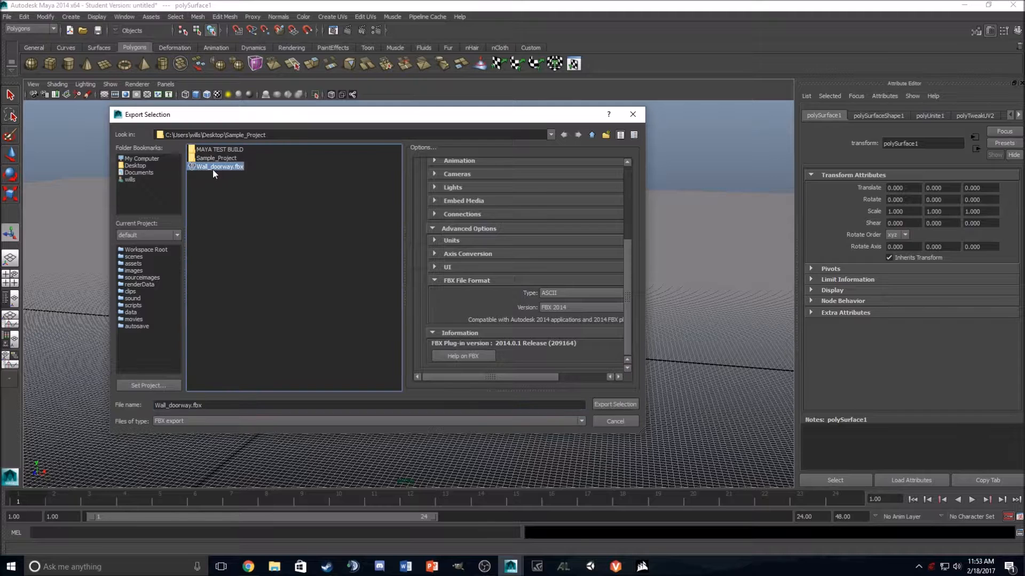
{"action": "left_click", "coordinate": [619, 406]}
{"action": "left_click", "coordinate": [362, 286]}
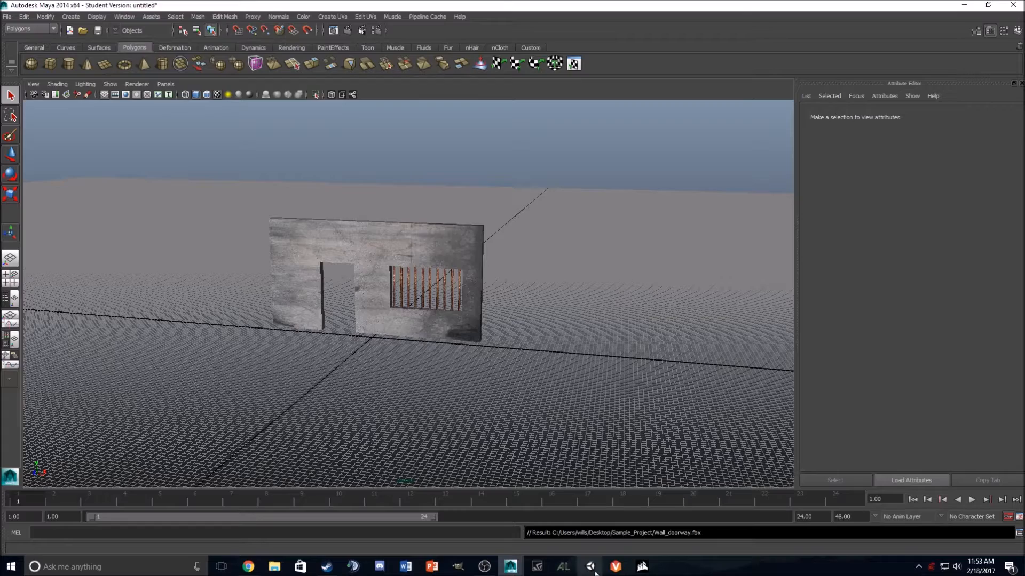
Step: Switch to Unity, import Wall_doorway.fbx from File Explorer into the Materials assets and place the wall in the scene
{"action": "left_click", "coordinate": [591, 566]}
{"action": "left_click", "coordinate": [275, 566]}
{"action": "double_click", "coordinate": [688, 174]}
{"action": "left_click", "coordinate": [688, 168]}
{"action": "double_click", "coordinate": [688, 169]}
{"action": "left_click_drag", "start_coordinate": [679, 188], "coordinate": [223, 529]}
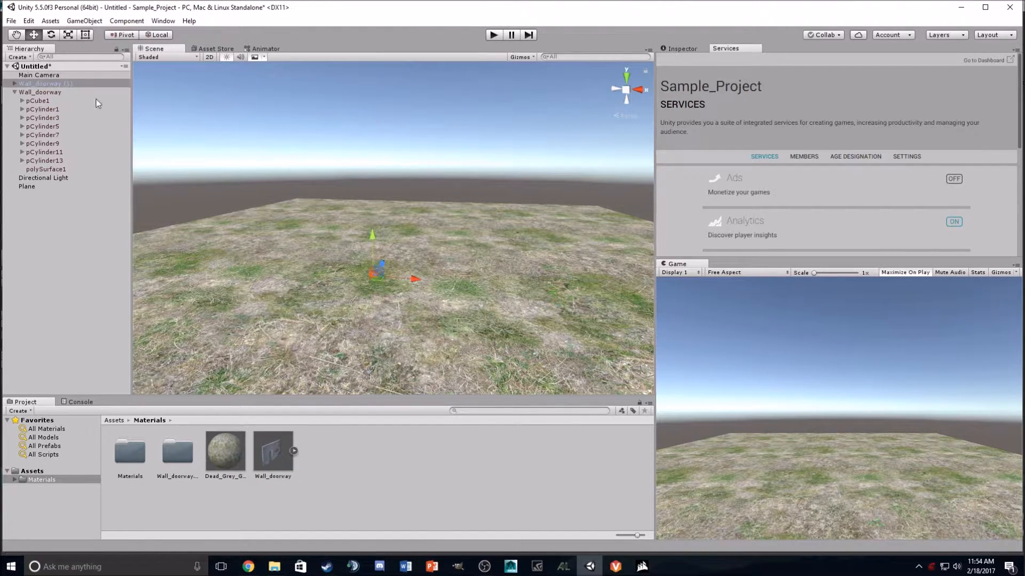
Step: Scale the imported wall up uniformly to about 53.3
{"action": "left_click", "coordinate": [67, 35]}
{"action": "left_click_drag", "start_coordinate": [374, 276], "coordinate": [662, 307]}
{"action": "left_click_drag", "start_coordinate": [375, 277], "coordinate": [653, 326]}
{"action": "left_click_drag", "start_coordinate": [376, 277], "coordinate": [379, 279]}
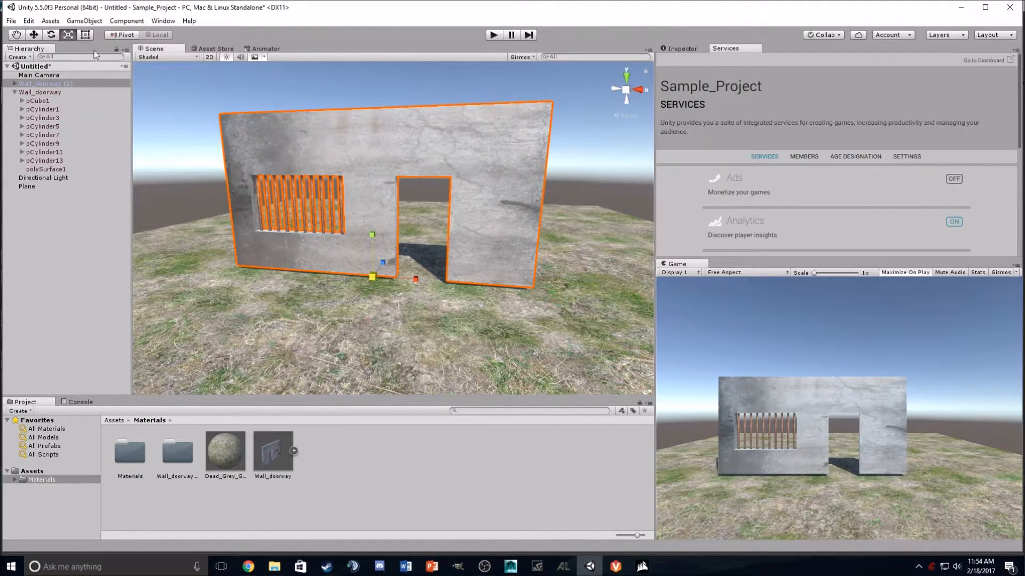
Step: Lower the wall onto the grass plane at about Y -0.14 and inspect its placement
{"action": "left_click", "coordinate": [35, 36]}
{"action": "left_click_drag", "start_coordinate": [372, 235], "coordinate": [367, 238]}
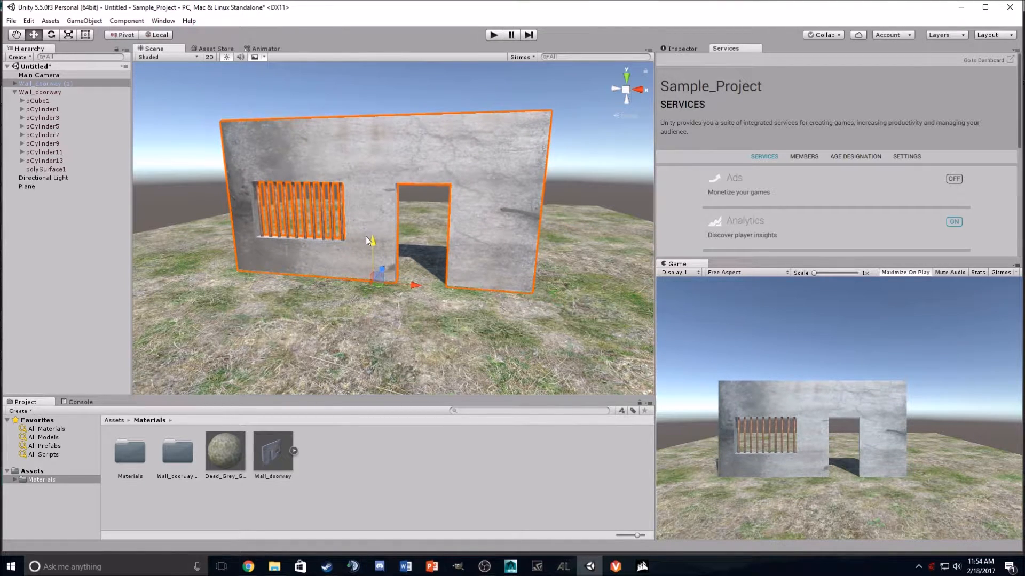
{"action": "scroll", "coordinate": [411, 235], "scroll_direction": "down", "scroll_amount": 5}
{"action": "left_click", "coordinate": [496, 314]}
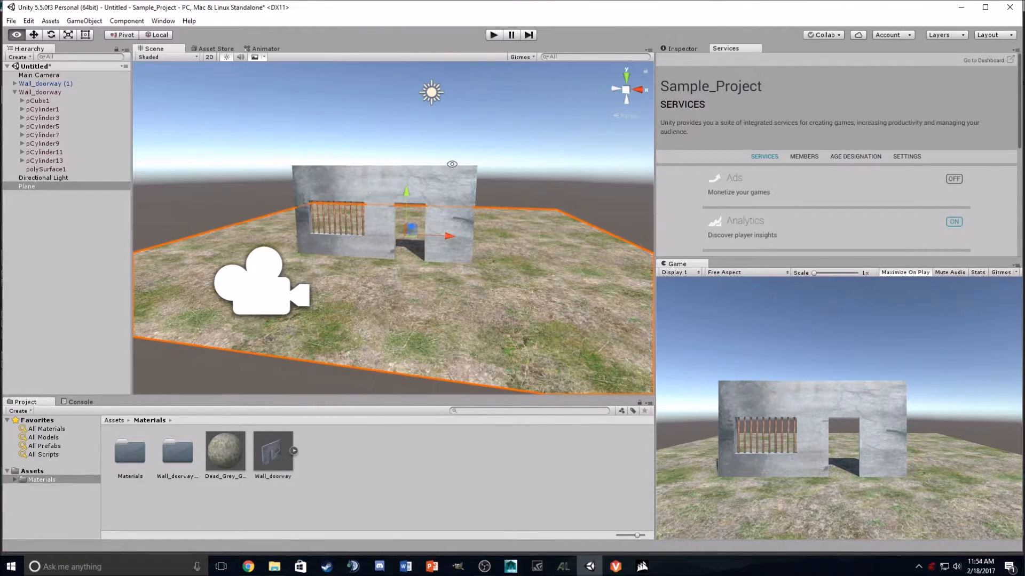
{"action": "left_click_drag", "start_coordinate": [439, 129], "coordinate": [518, 221], "text": "alt"}
{"action": "left_click_drag", "start_coordinate": [549, 278], "coordinate": [480, 158], "text": "alt"}
{"action": "scroll", "coordinate": [453, 258], "scroll_direction": "up", "scroll_amount": 5}
{"action": "scroll", "coordinate": [451, 260], "scroll_direction": "up", "scroll_amount": 2}
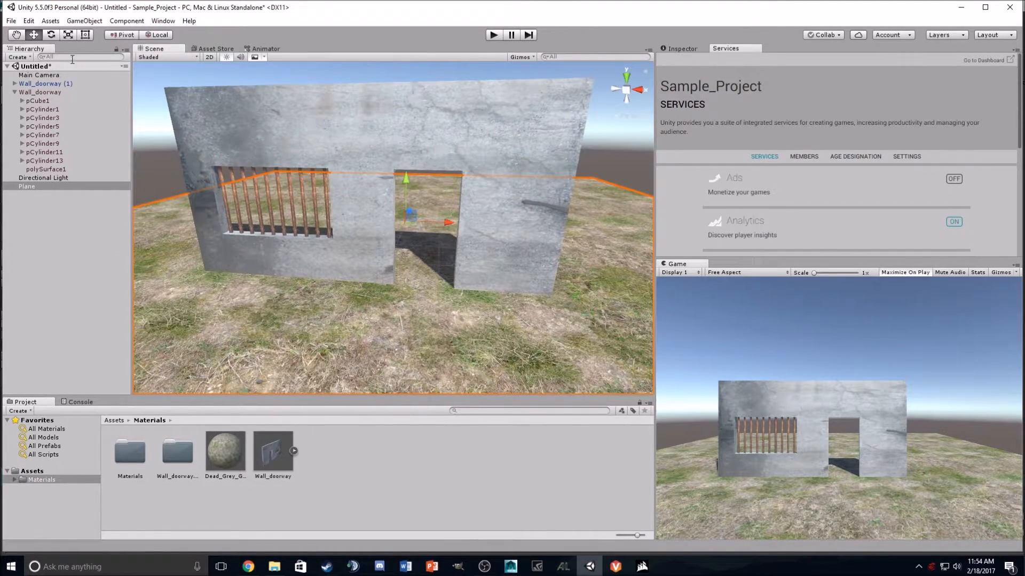
Step: Show the Inspector for the wall's polySurface1 mesh and set the DSC04258 material's shader to Legacy Shaders/Parallax Specular
{"action": "left_click", "coordinate": [367, 142]}
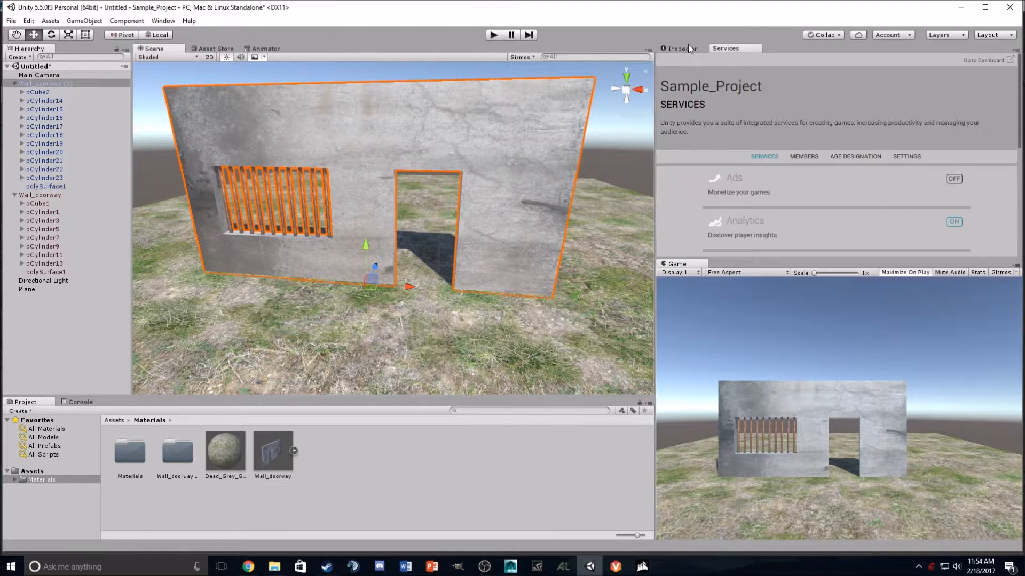
{"action": "left_click", "coordinate": [681, 49]}
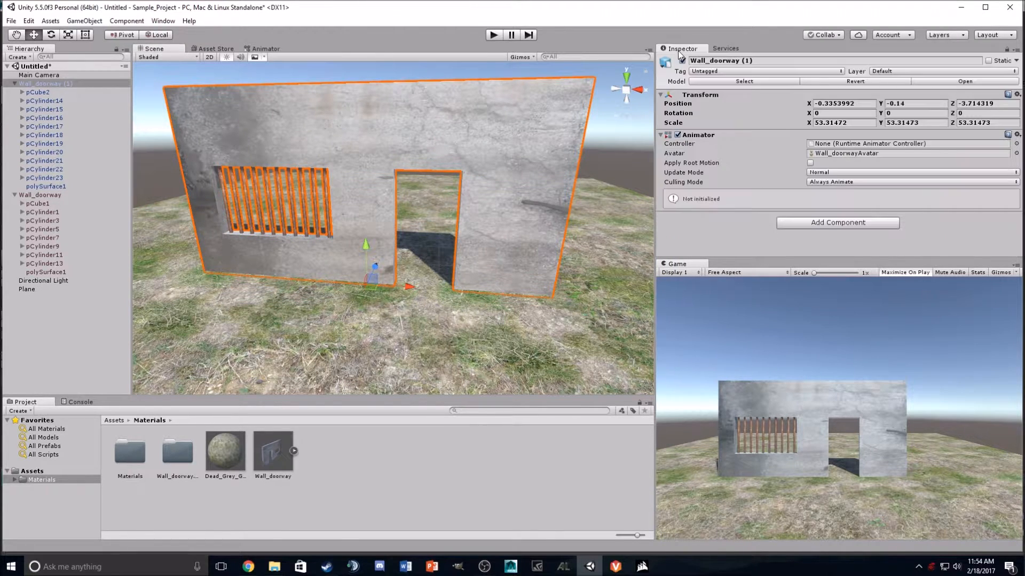
{"action": "left_click", "coordinate": [476, 112]}
{"action": "scroll", "coordinate": [748, 178], "scroll_direction": "down", "scroll_amount": 3}
{"action": "left_click", "coordinate": [742, 191]}
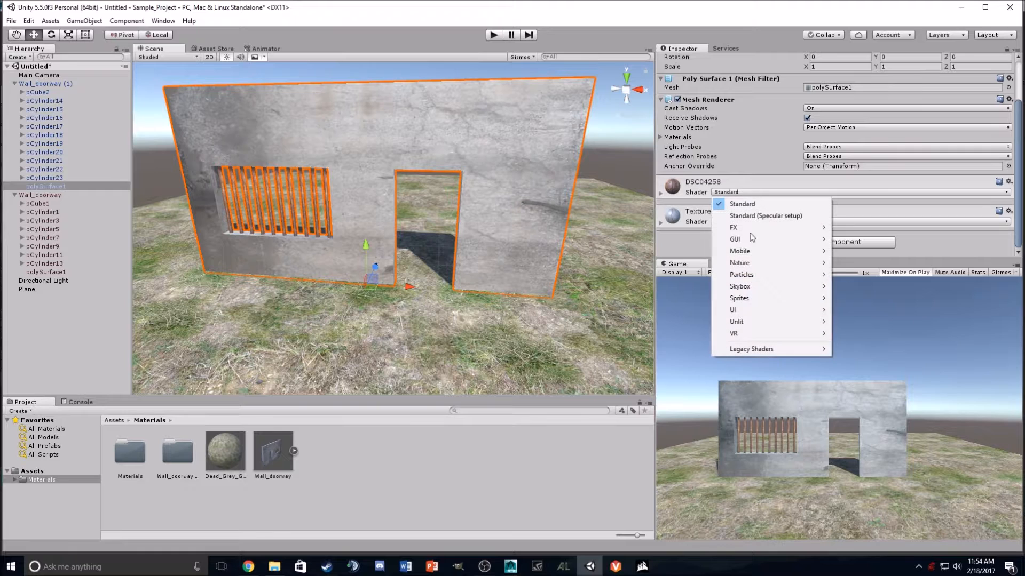
{"action": "mouse_move", "coordinate": [754, 349]}
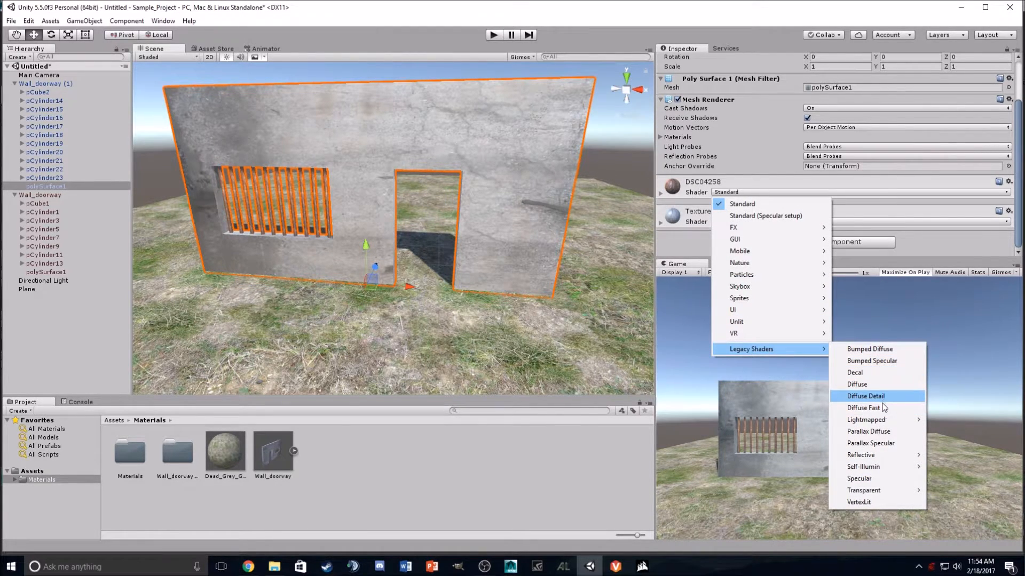
{"action": "left_click", "coordinate": [884, 443]}
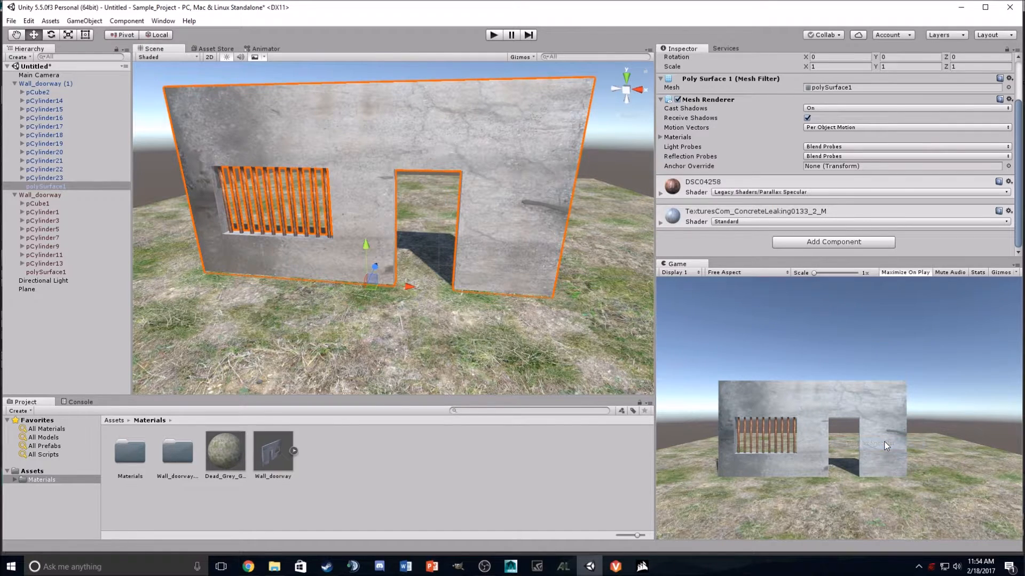
Step: Set the TexturesCom_ConcreteLeaking0133_2_M material's shader to Legacy Shaders/Parallax Specular and view the wall in the scene
{"action": "left_click", "coordinate": [783, 220]}
{"action": "mouse_move", "coordinate": [783, 378]}
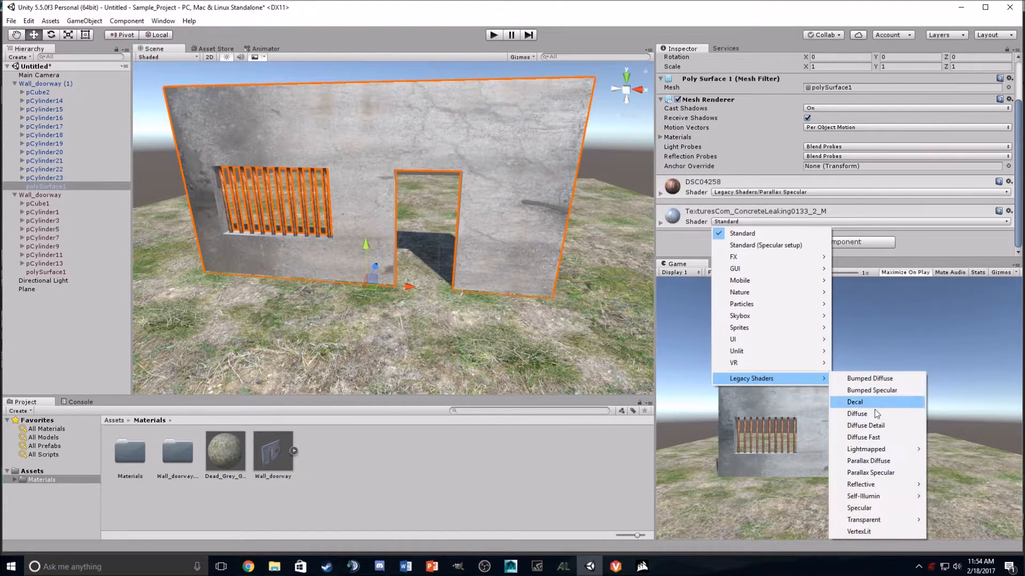
{"action": "left_click", "coordinate": [870, 472]}
{"action": "left_click", "coordinate": [646, 211]}
{"action": "left_click_drag", "start_coordinate": [474, 175], "coordinate": [525, 126], "text": "alt"}
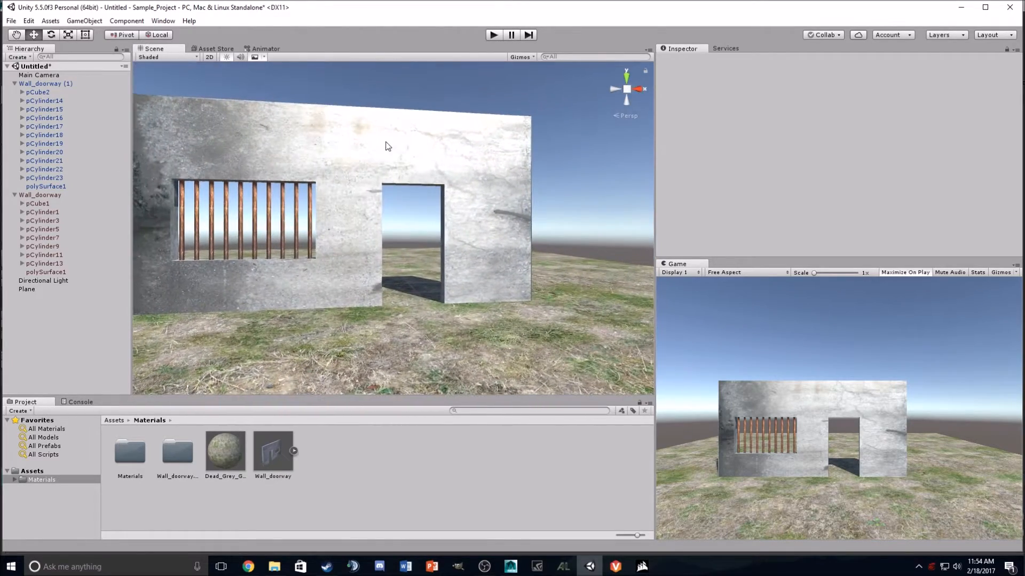
Step: Change the shader of the wall's DSC04258 material to Legacy Shaders/Bumped Diffuse
{"action": "left_click", "coordinate": [367, 162]}
{"action": "left_click", "coordinate": [480, 130]}
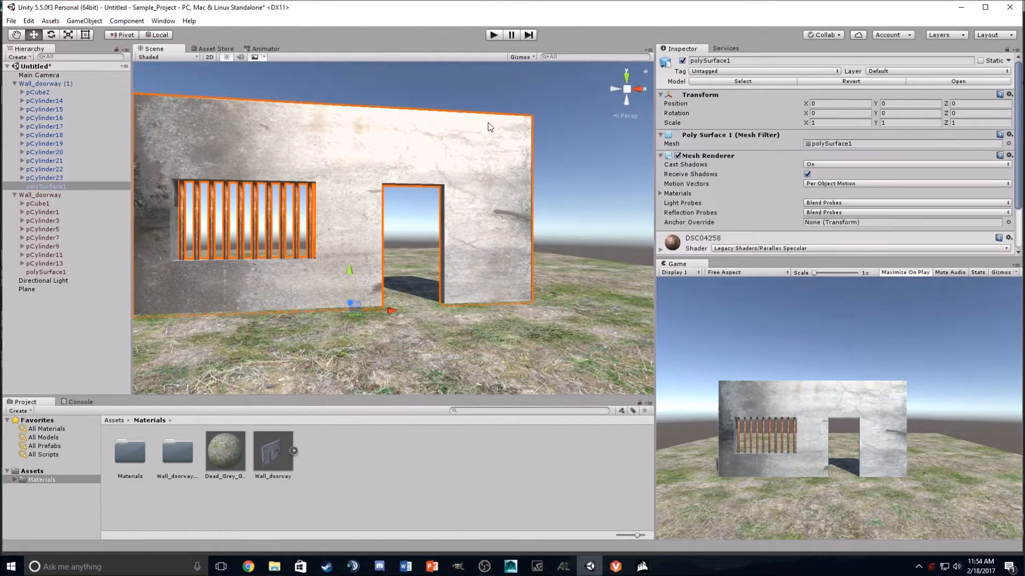
{"action": "scroll", "coordinate": [722, 214], "scroll_direction": "down", "scroll_amount": 3}
{"action": "left_click", "coordinate": [763, 191]}
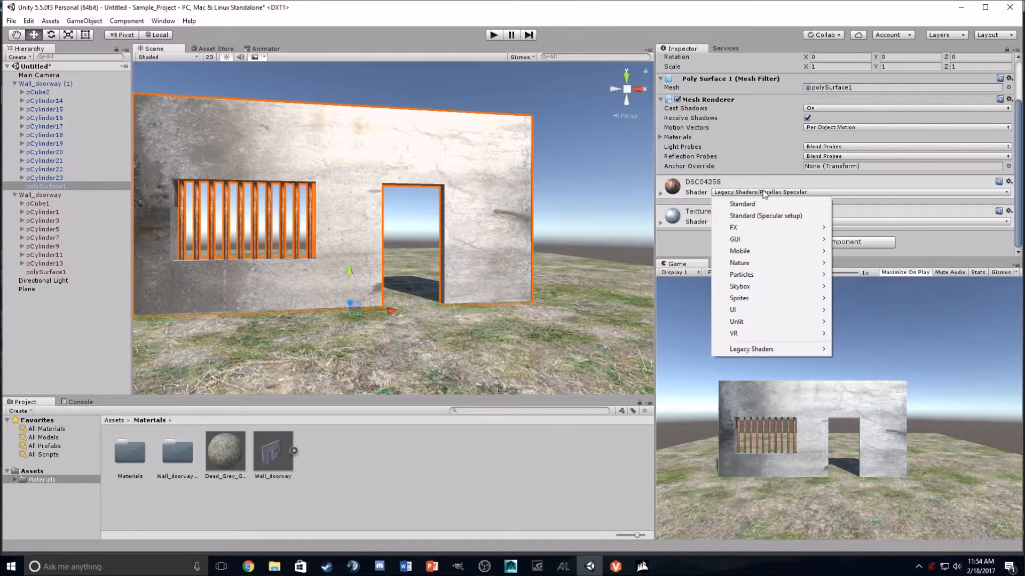
{"action": "mouse_move", "coordinate": [750, 350]}
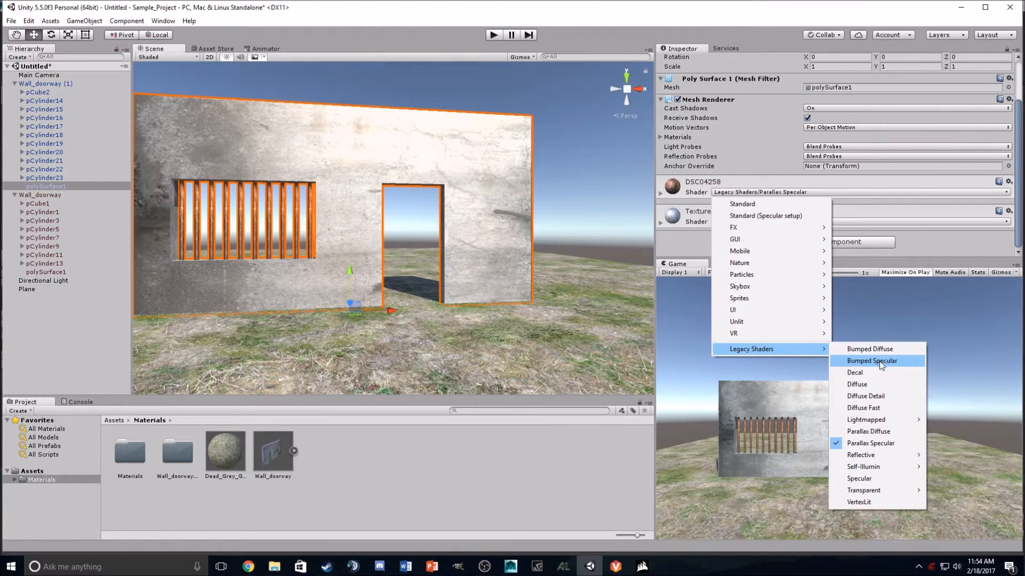
{"action": "left_click", "coordinate": [865, 350]}
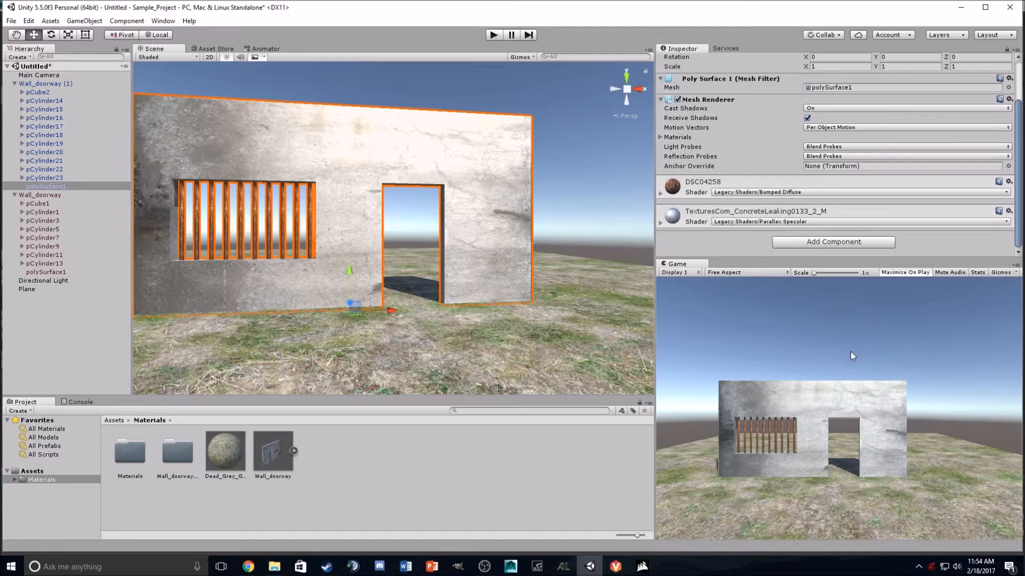
Step: Change the shader of the TexturesCom_ConcreteLeaking0133_2_M material to Legacy Shaders/Bumped Diffuse and view the wall from another angle
{"action": "left_click", "coordinate": [739, 222]}
{"action": "mouse_move", "coordinate": [763, 378]}
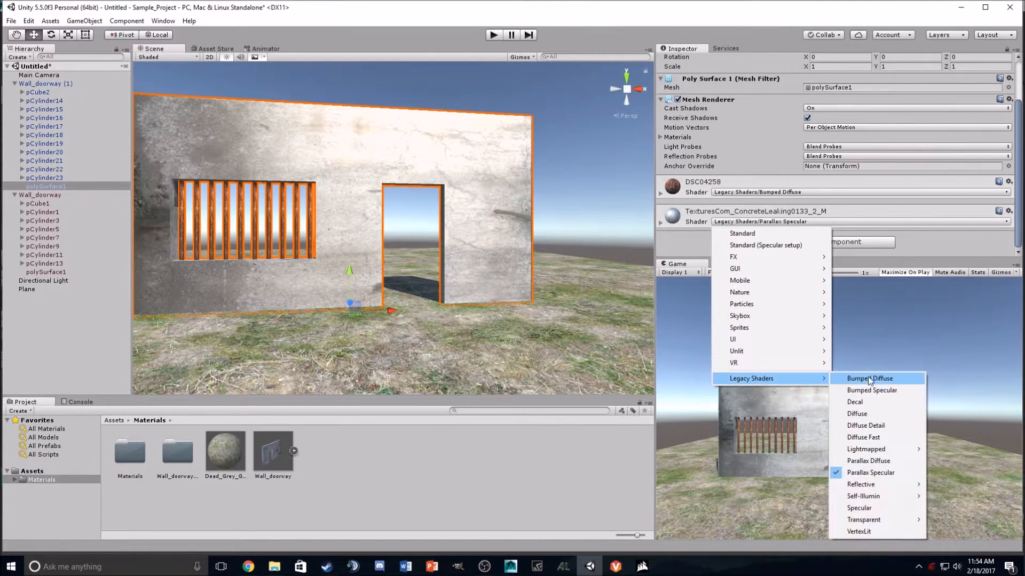
{"action": "left_click", "coordinate": [878, 379]}
{"action": "left_click_drag", "start_coordinate": [582, 192], "coordinate": [335, 240], "text": "alt"}
{"action": "left_click", "coordinate": [307, 156]}
{"action": "left_click_drag", "start_coordinate": [308, 157], "coordinate": [376, 194], "text": "alt"}
Step: Move the whole wall farther from the camera along its Z axis to about Z 2.08
{"action": "scroll", "coordinate": [381, 189], "scroll_direction": "down", "scroll_amount": 8}
{"action": "left_click", "coordinate": [400, 185]}
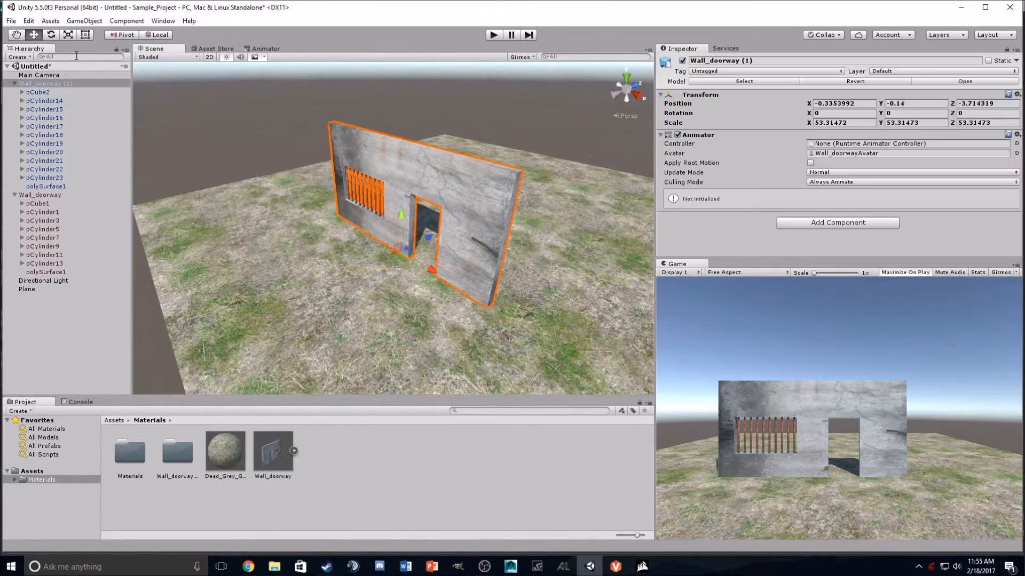
{"action": "left_click_drag", "start_coordinate": [430, 236], "coordinate": [588, 222]}
{"action": "left_click", "coordinate": [565, 88]}
{"action": "left_click_drag", "start_coordinate": [565, 89], "coordinate": [539, 69], "text": "alt"}
{"action": "scroll", "coordinate": [511, 134], "scroll_direction": "up", "scroll_amount": 5}
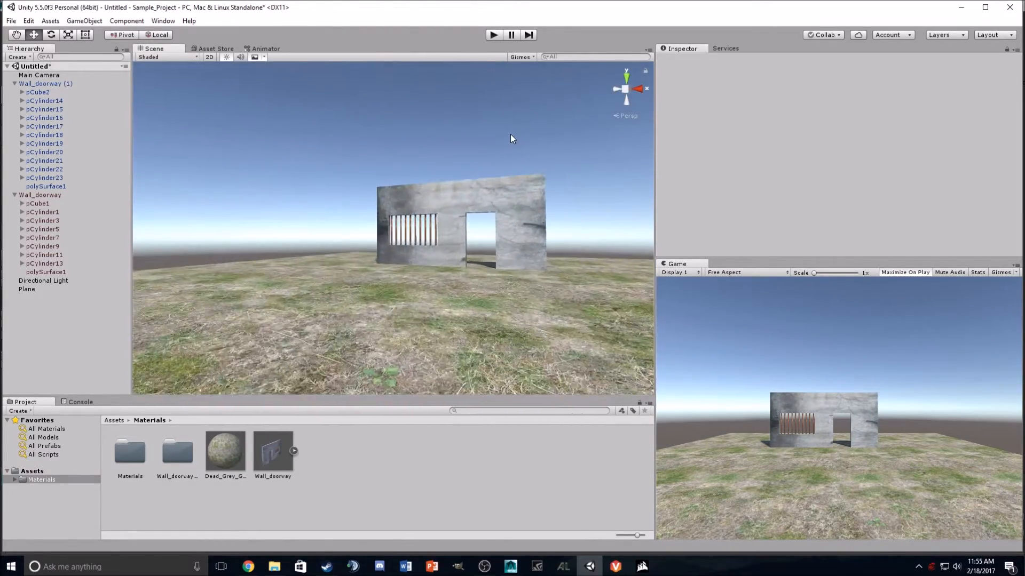
{"action": "scroll", "coordinate": [517, 134], "scroll_direction": "up", "scroll_amount": 4}
{"action": "left_click_drag", "start_coordinate": [385, 169], "coordinate": [421, 255], "text": "alt"}
Step: Duplicate the wall and move the copy along the Z axis to about Z 5.07
{"action": "left_click", "coordinate": [427, 234]}
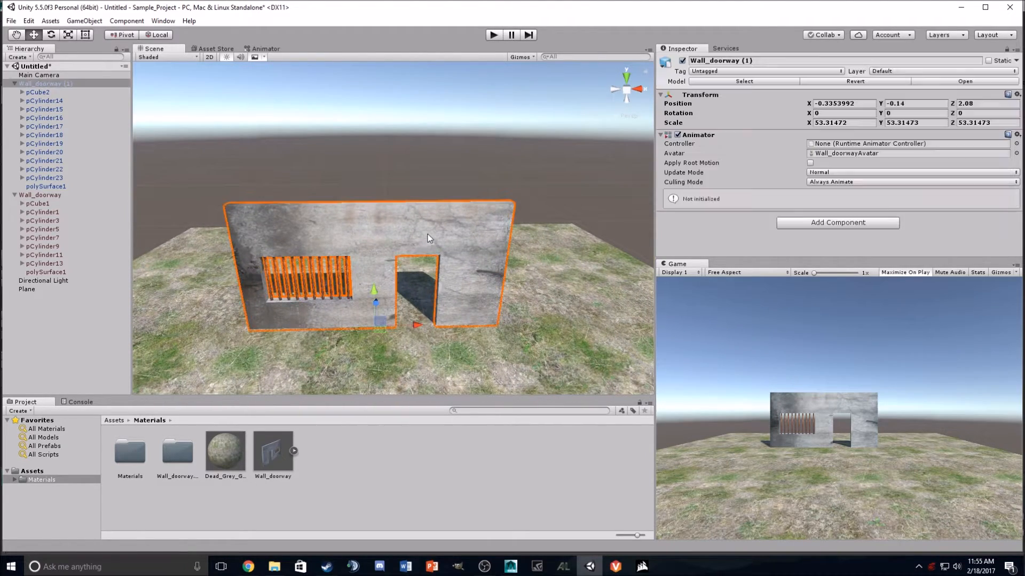
{"action": "key", "text": "ctrl+d"}
{"action": "left_click_drag", "start_coordinate": [383, 290], "coordinate": [526, 345]}
{"action": "left_click_drag", "start_coordinate": [273, 310], "coordinate": [172, 281]}
{"action": "middle_click_drag", "start_coordinate": [172, 281], "coordinate": [684, 187]}
Step: Set the duplicate wall's Y rotation to 90 and move it to about X 2.84 to form a corner
{"action": "left_click", "coordinate": [889, 113]}
{"action": "type", "text": "90"}
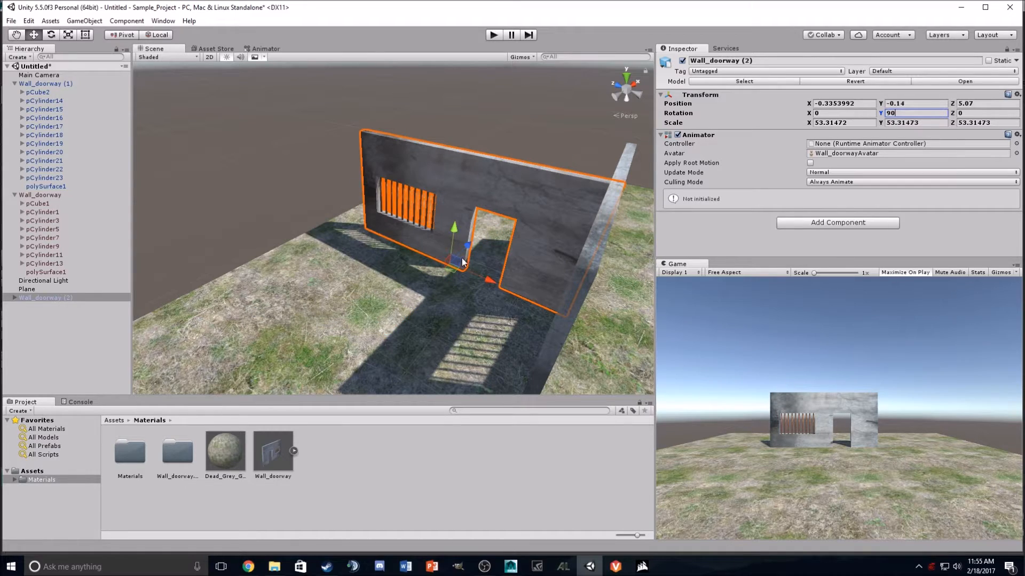
{"action": "left_click_drag", "start_coordinate": [465, 244], "coordinate": [529, 191]}
{"action": "left_click_drag", "start_coordinate": [529, 191], "coordinate": [716, 210], "text": "alt"}
{"action": "left_click_drag", "start_coordinate": [427, 234], "coordinate": [563, 116], "text": "alt"}
{"action": "scroll", "coordinate": [411, 186], "scroll_direction": "up", "scroll_amount": 3}
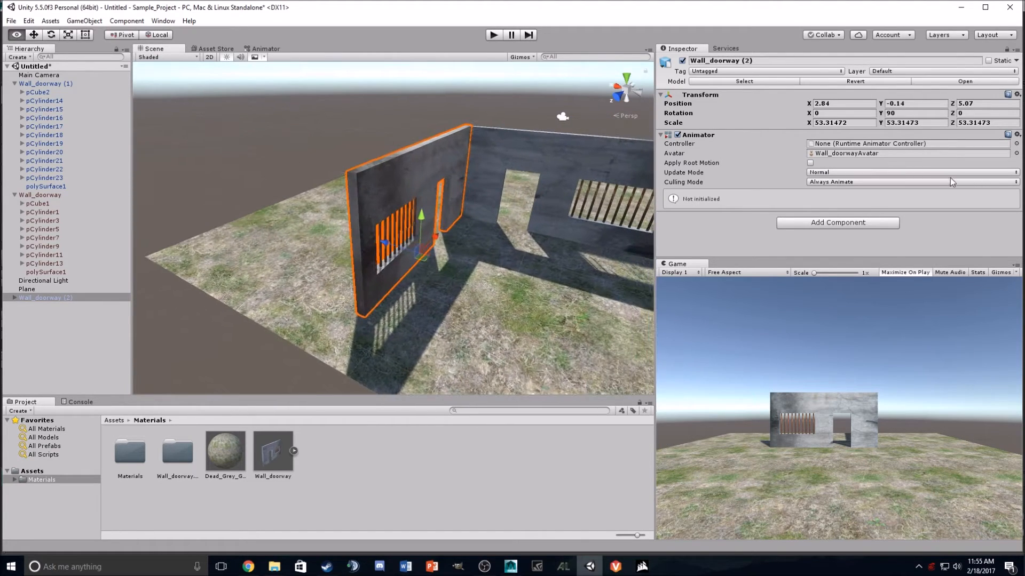
Step: Clear the selection and examine the corner formed by the two walls from inside and outside
{"action": "middle_click_drag", "start_coordinate": [521, 181], "coordinate": [214, 302], "text": "alt"}
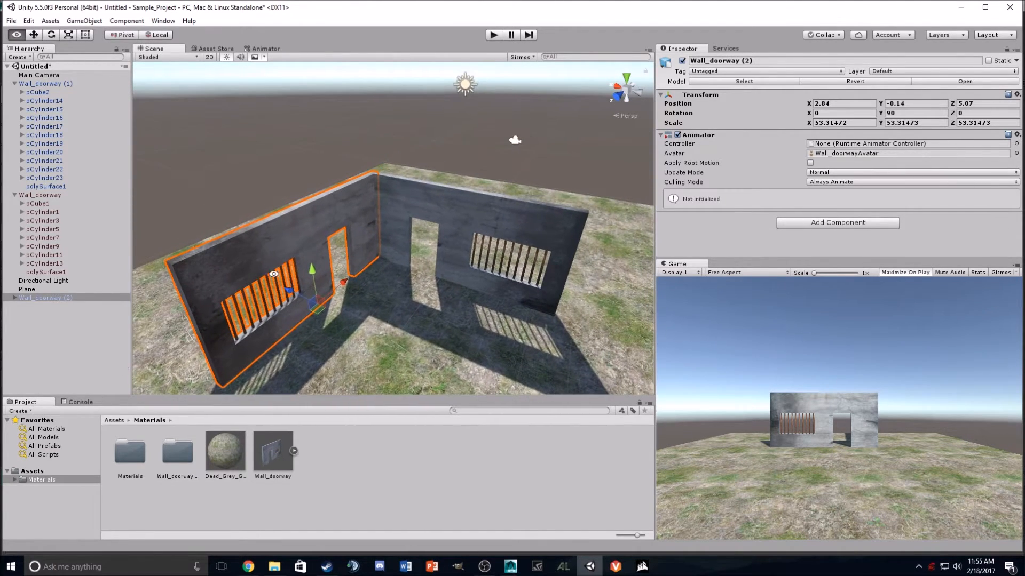
{"action": "left_click", "coordinate": [456, 153]}
{"action": "scroll", "coordinate": [457, 166], "scroll_direction": "up", "scroll_amount": 5}
{"action": "left_click_drag", "start_coordinate": [476, 208], "coordinate": [390, 222], "text": "alt"}
{"action": "scroll", "coordinate": [390, 223], "scroll_direction": "down", "scroll_amount": 8}
{"action": "left_click_drag", "start_coordinate": [343, 267], "coordinate": [363, 235], "text": "alt"}
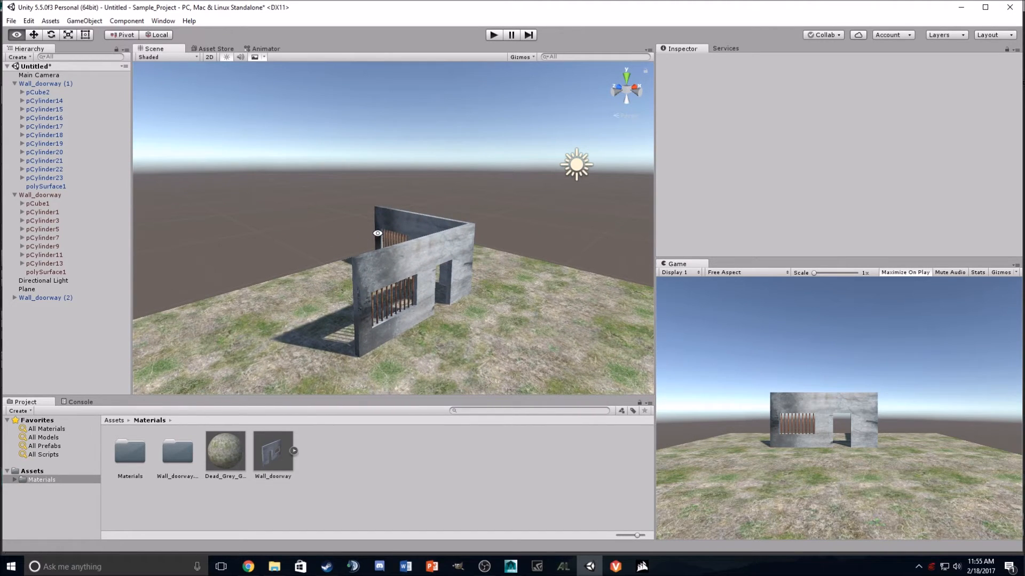
{"action": "left_click_drag", "start_coordinate": [552, 265], "coordinate": [265, 270], "text": "alt"}
Step: Delete the rotated duplicate wall and view the remaining wall from above
{"action": "left_click", "coordinate": [459, 254]}
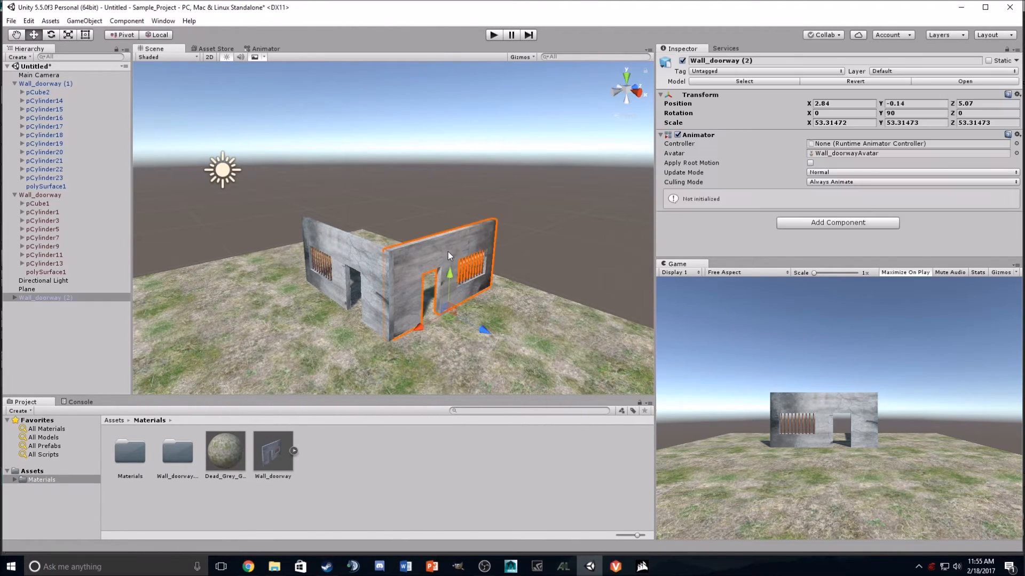
{"action": "key", "text": "Delete"}
{"action": "left_click_drag", "start_coordinate": [389, 228], "coordinate": [514, 324], "text": "alt"}
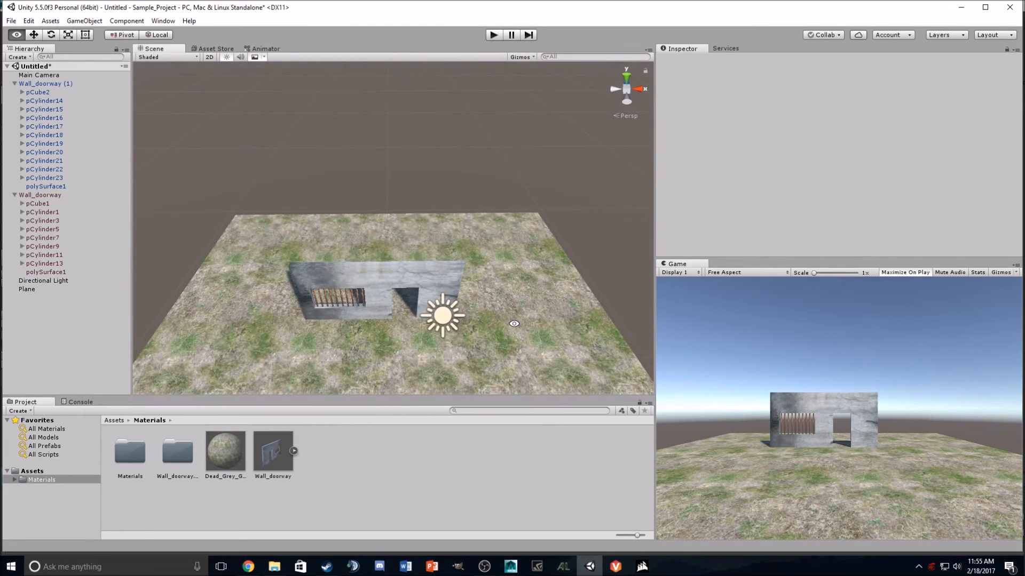